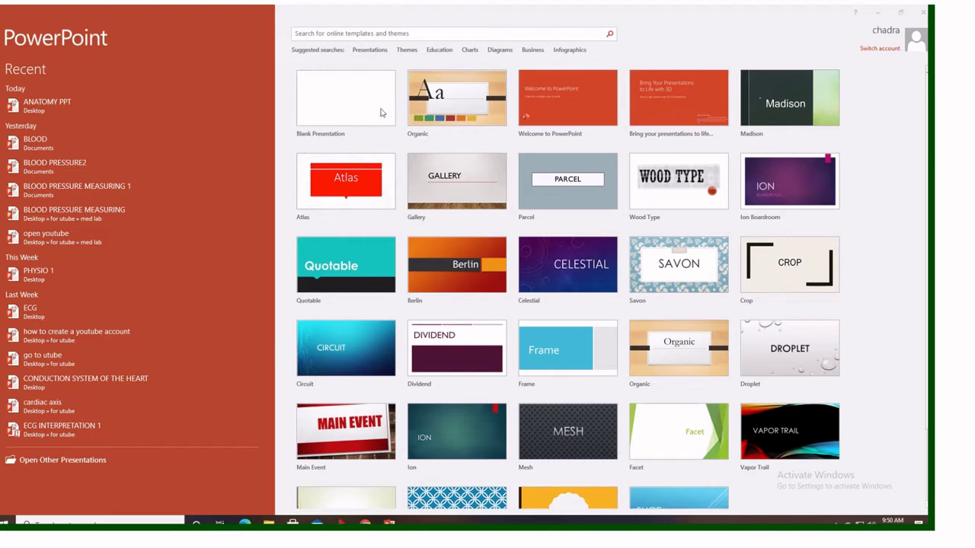
Step: Create a new presentation from the Organic template with the light wood background
left_click(451, 112)
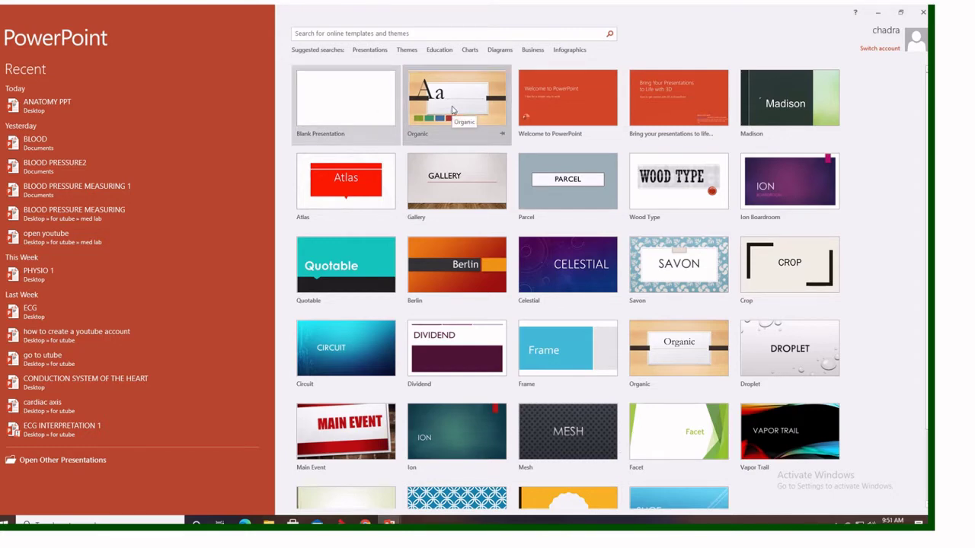
left_click(453, 111)
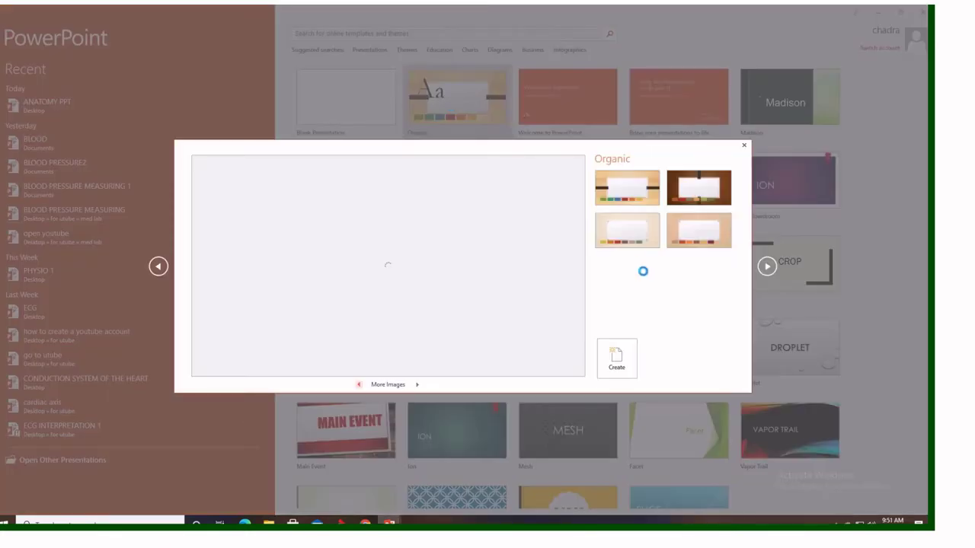
left_click(616, 362)
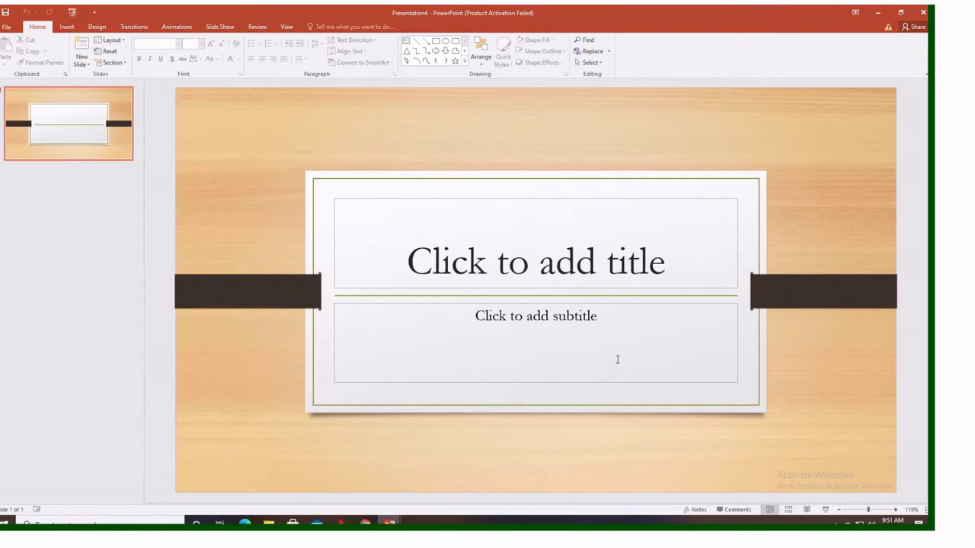
Step: Insert a dark red WordArt reading "anatomy" and move it above the white card on the title slide
left_click(665, 268)
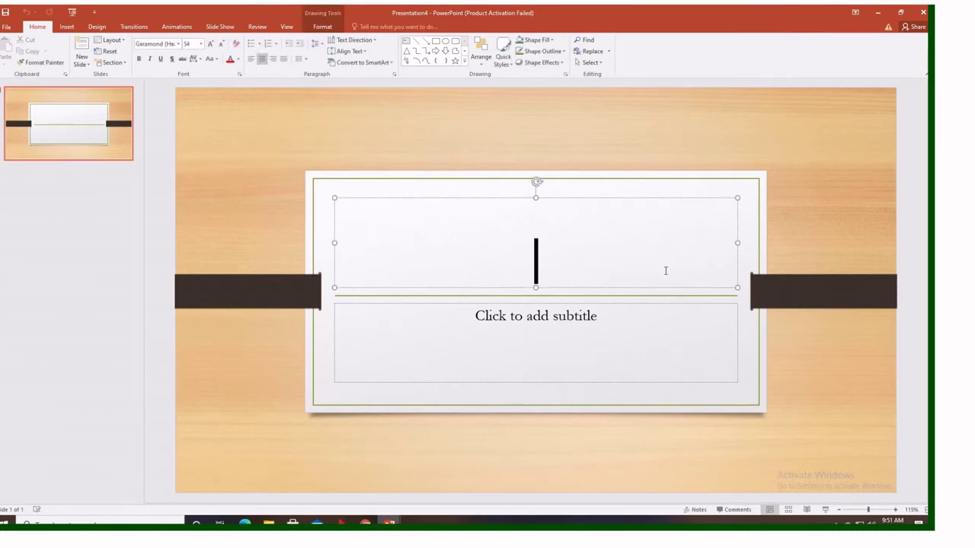
left_click(604, 323)
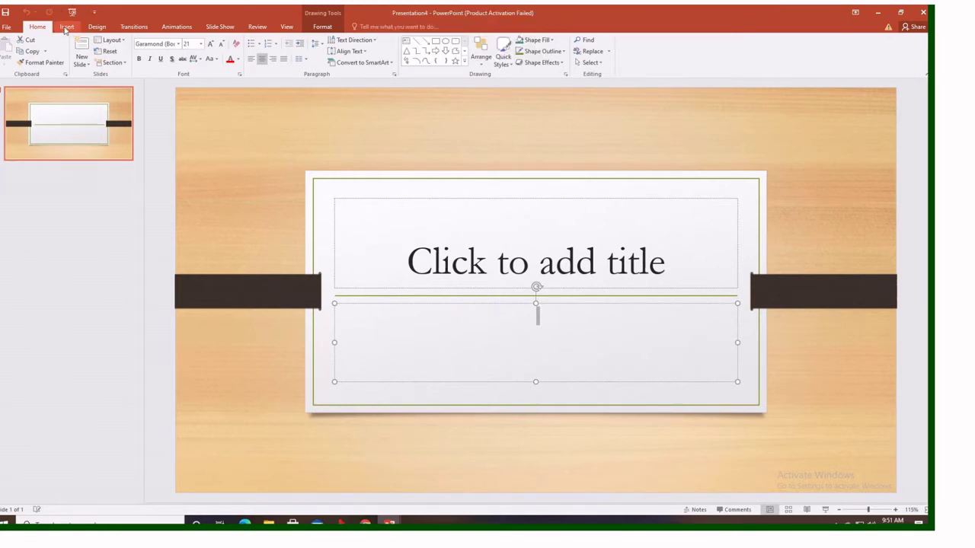
left_click(66, 27)
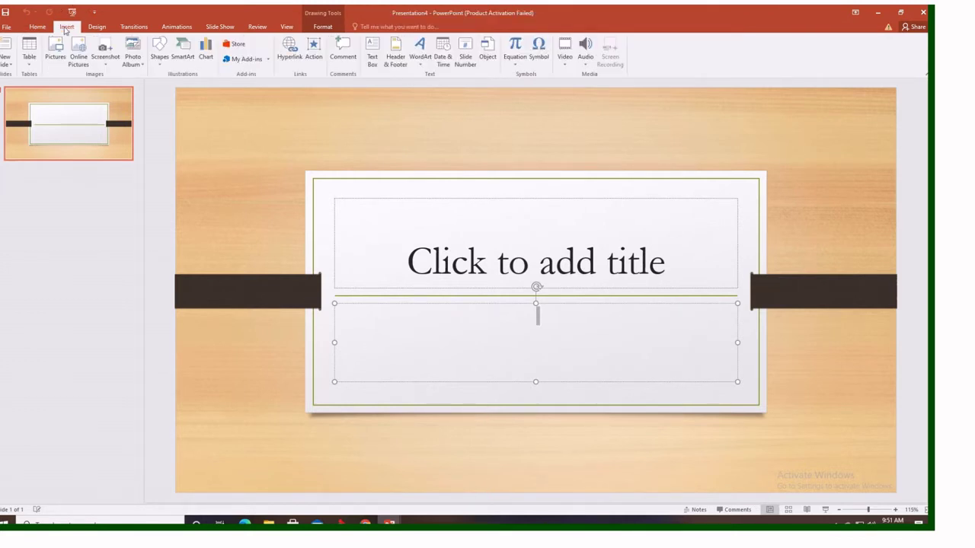
left_click(420, 50)
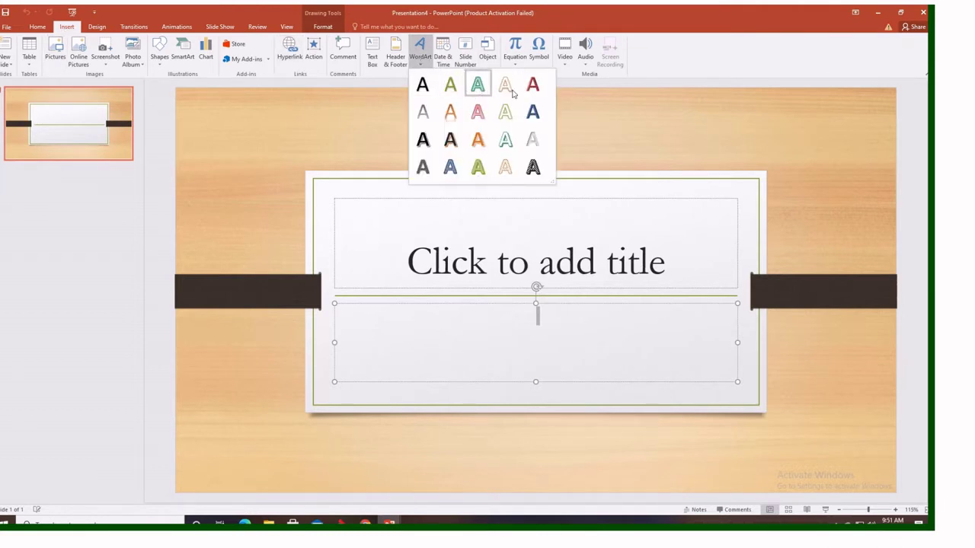
left_click(533, 84)
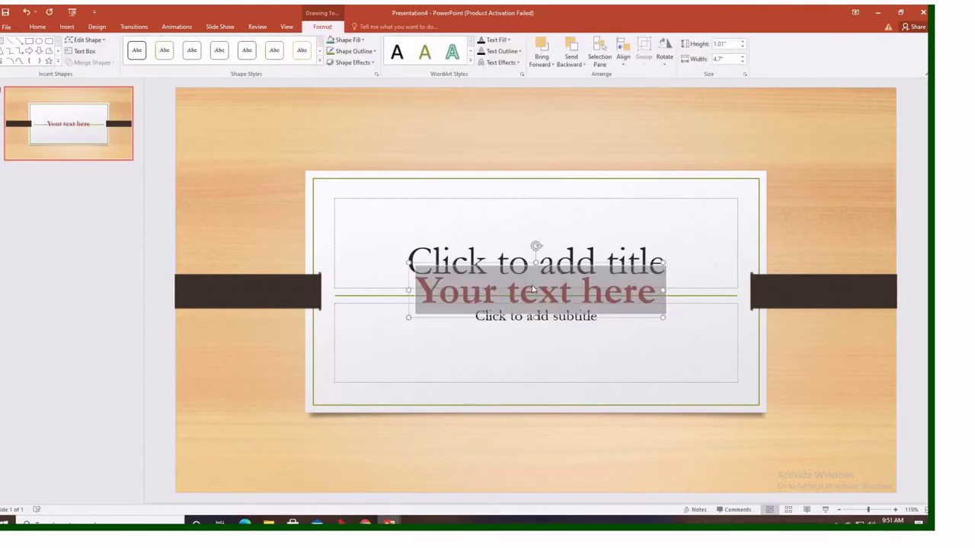
type("am")
key("BackSpace")
type("natomy")
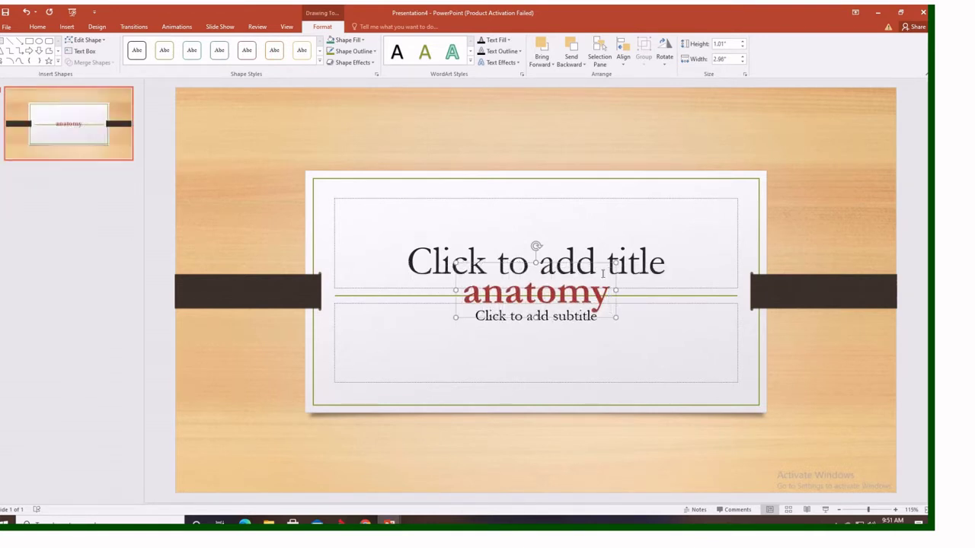
left_click_drag(455, 265, 414, 114)
Step: Delete the empty title and subtitle placeholders from the slide
left_click(688, 207)
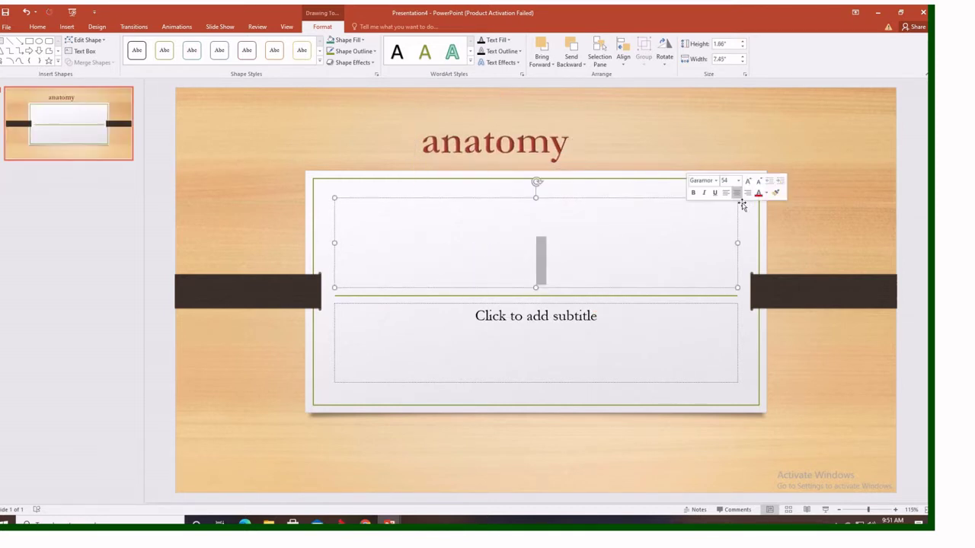
left_click(735, 200)
key("Delete")
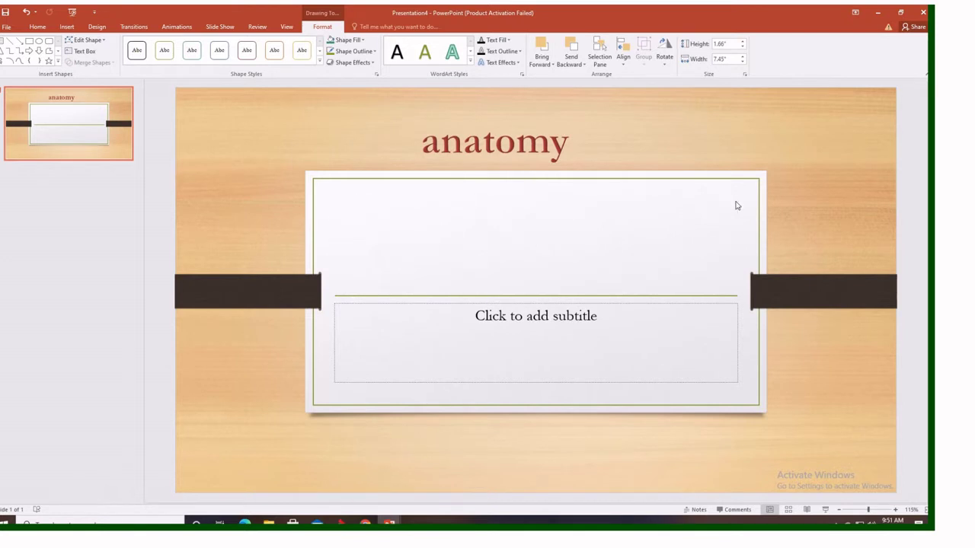
left_click(582, 314)
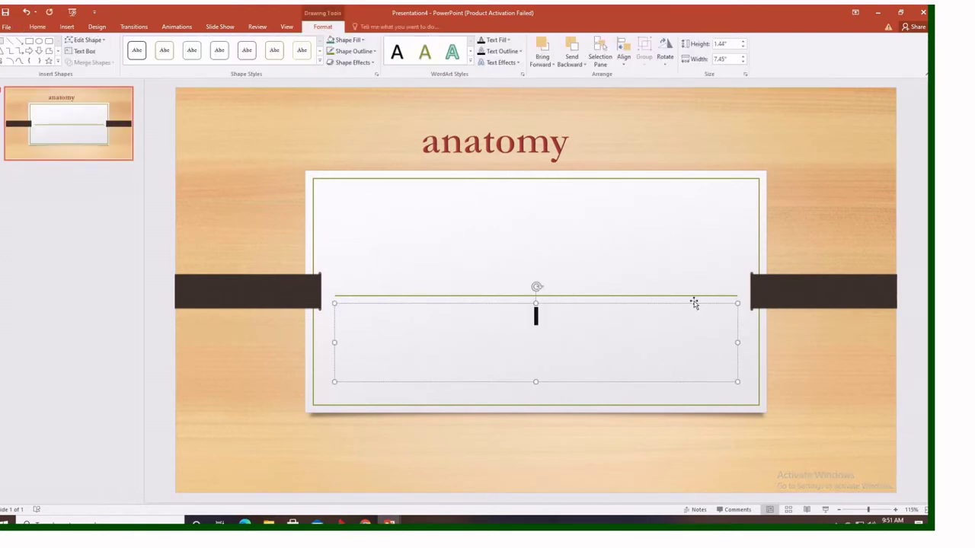
left_click(737, 302)
key("Delete")
Step: Enlarge the red "anatomy" WordArt to font size 96, and increase it further to 100
left_click(463, 141)
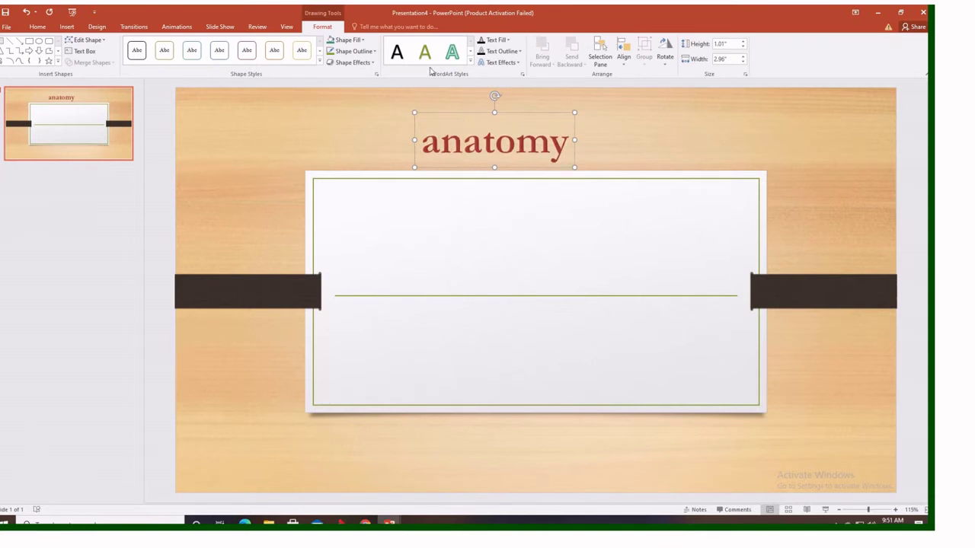
left_click(37, 27)
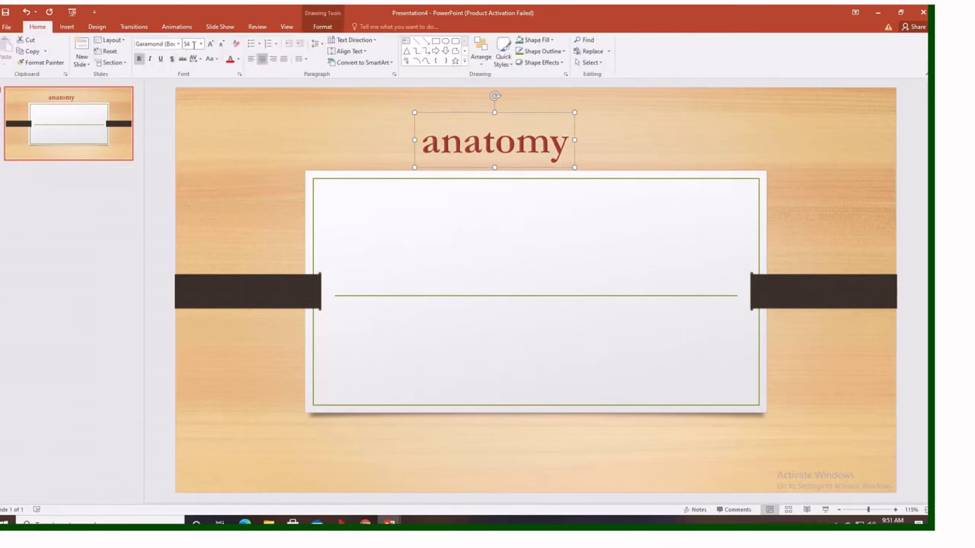
left_click(200, 44)
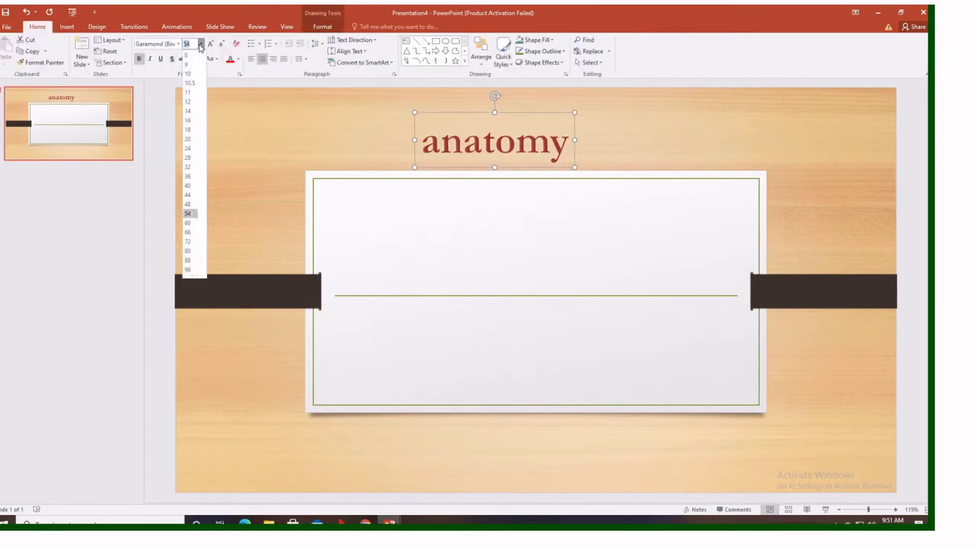
left_click(189, 269)
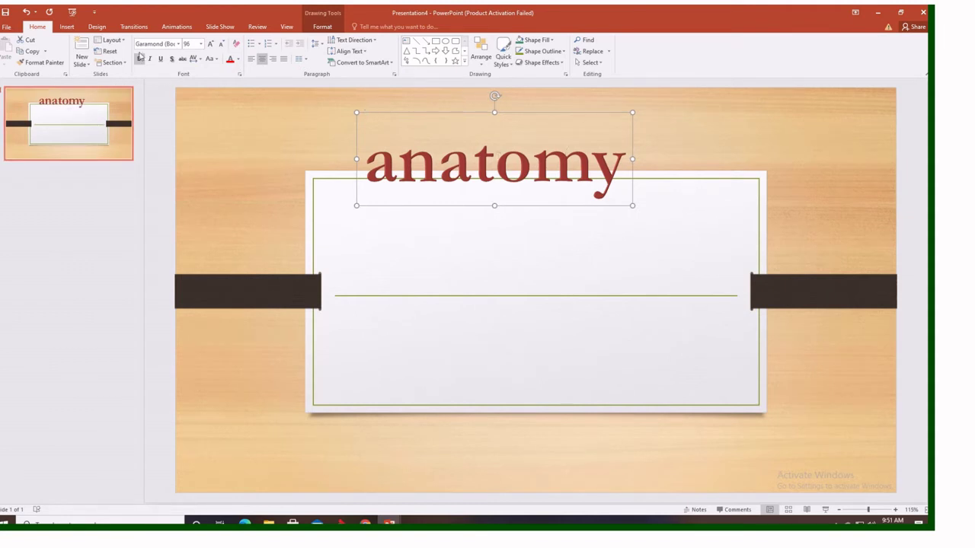
left_click(200, 46)
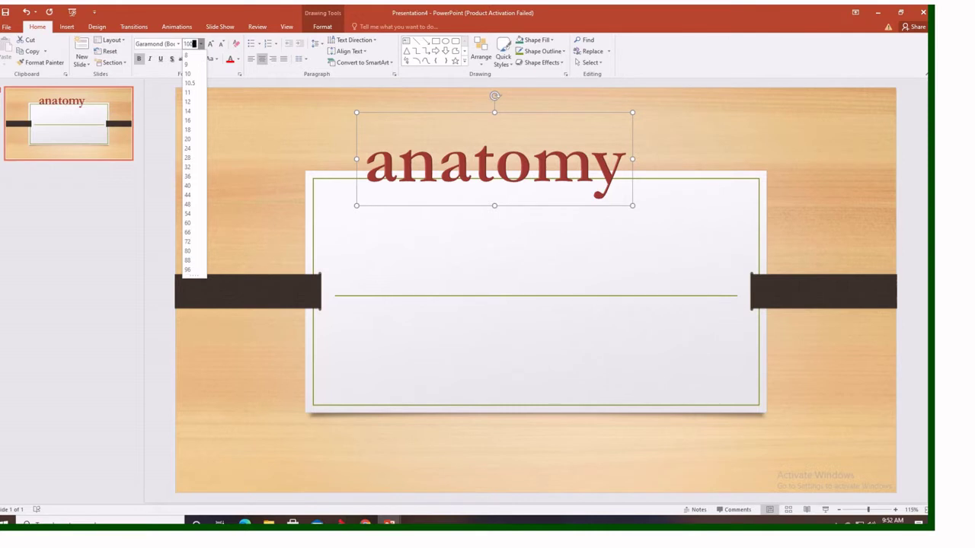
type("100")
key("Return")
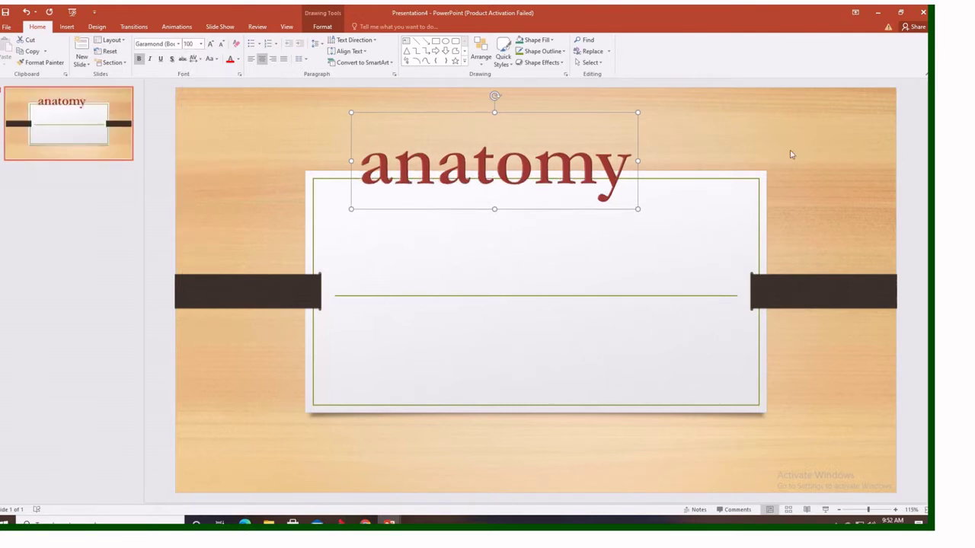
left_click(790, 155)
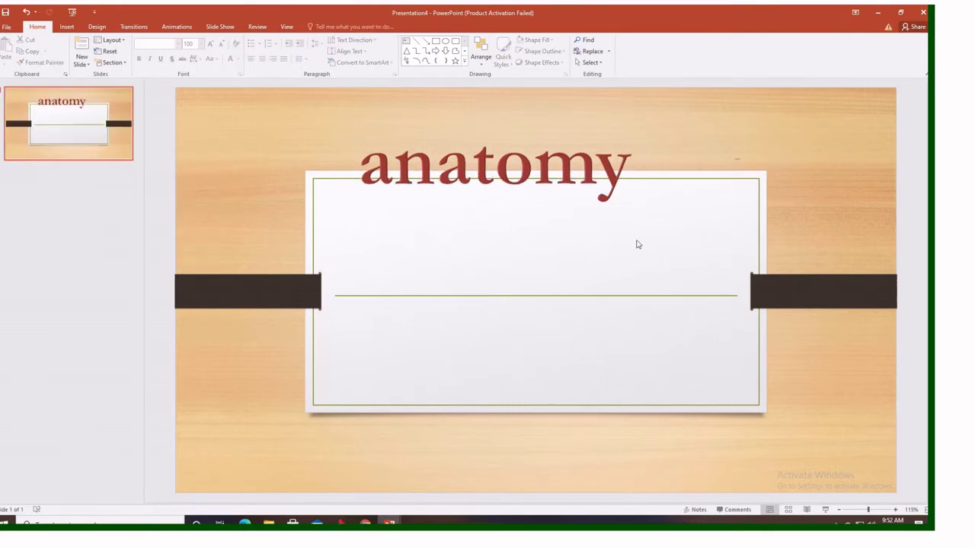
Step: Insert a black WordArt with an orange shadow reading "Anatomy I" and move it to the lower part of the white card
left_click(67, 28)
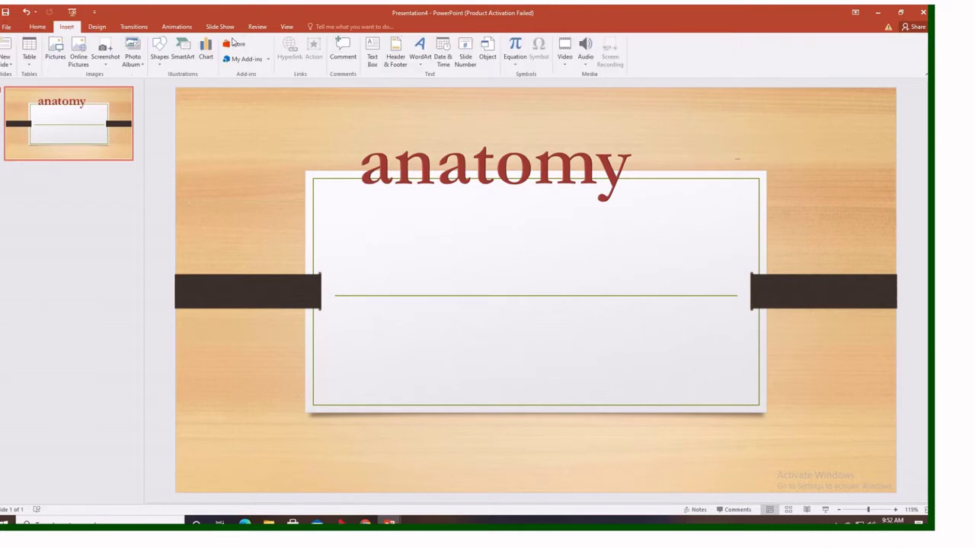
left_click(419, 51)
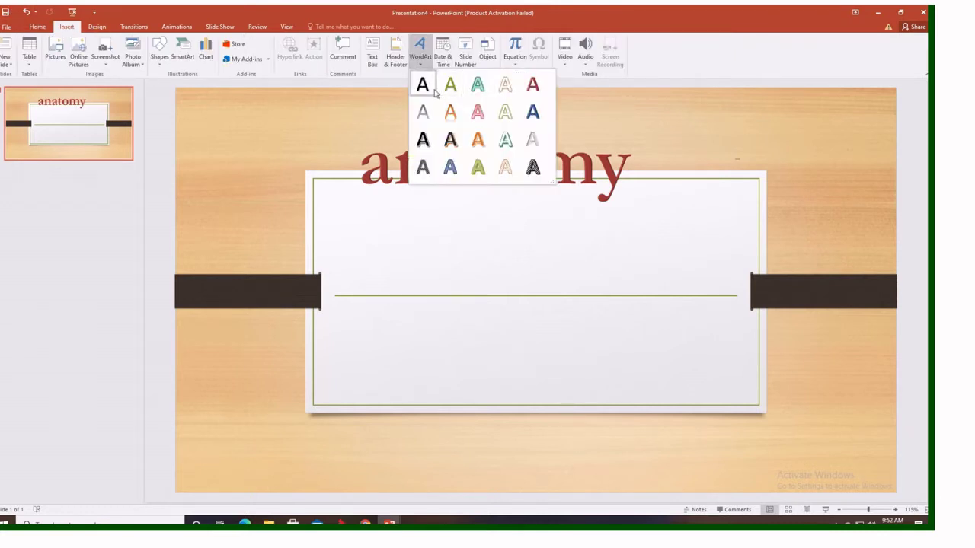
left_click(450, 140)
type("ana")
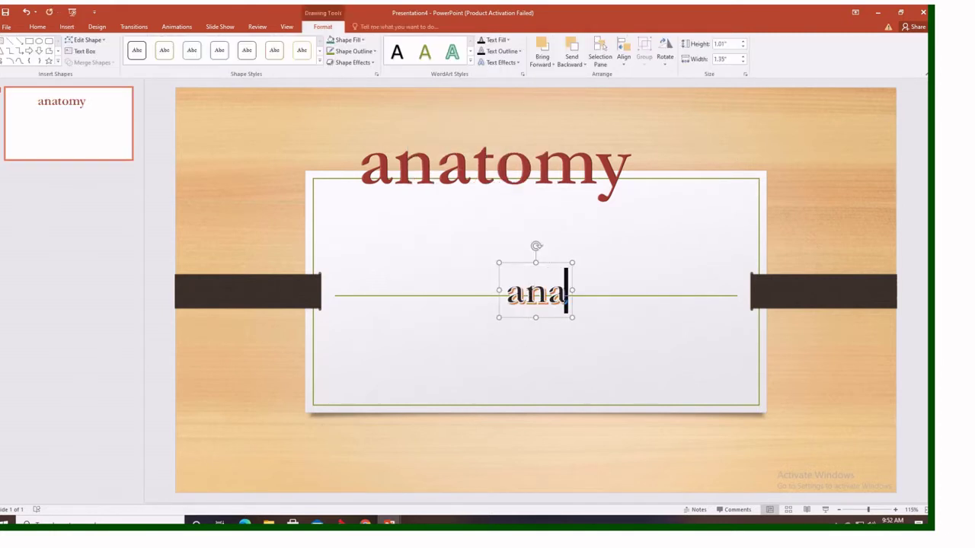
type("tomy i")
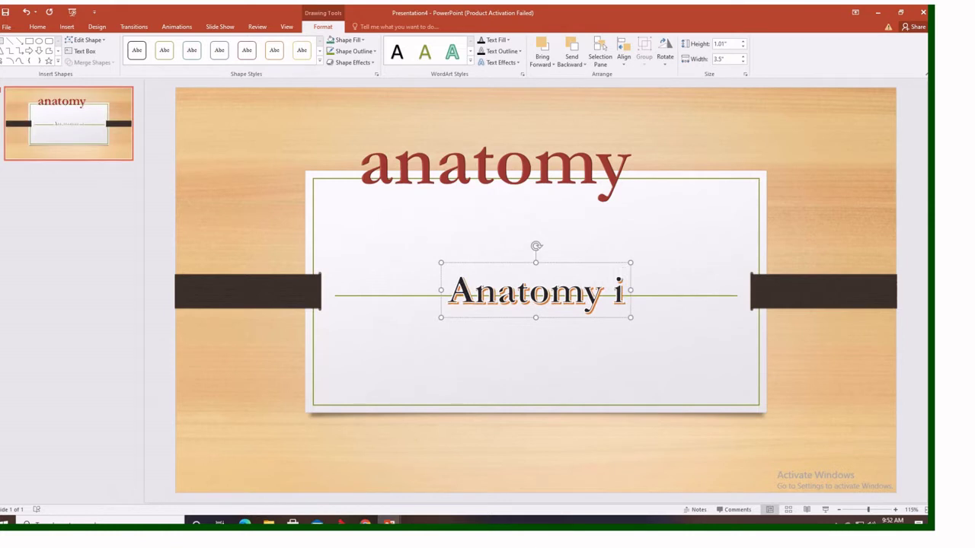
key("BackSpace")
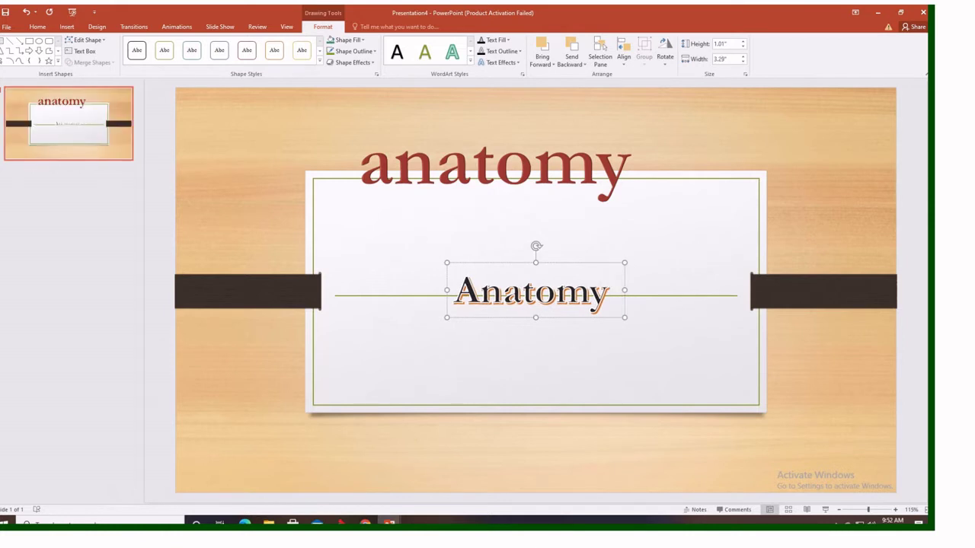
type("I")
left_click(643, 249)
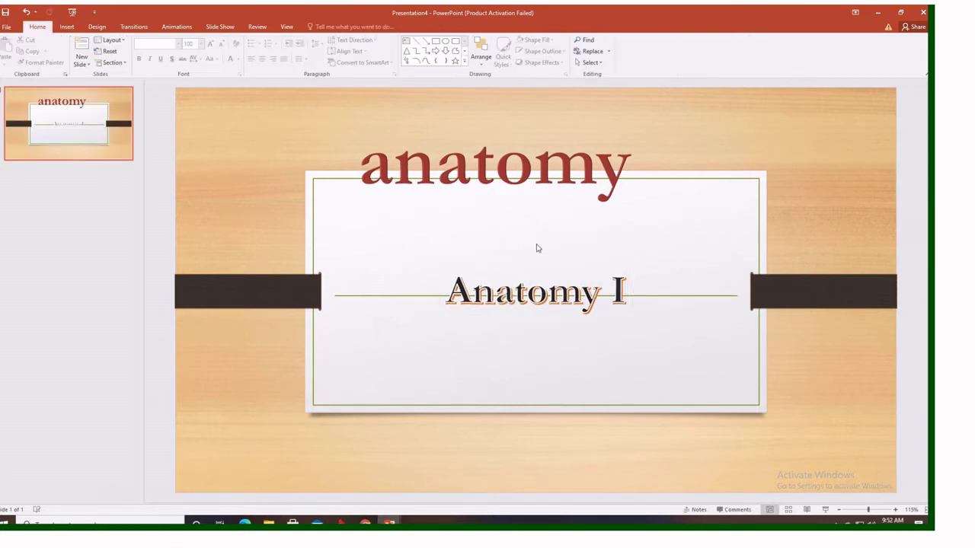
left_click(482, 276)
left_click_drag(438, 263, 385, 333)
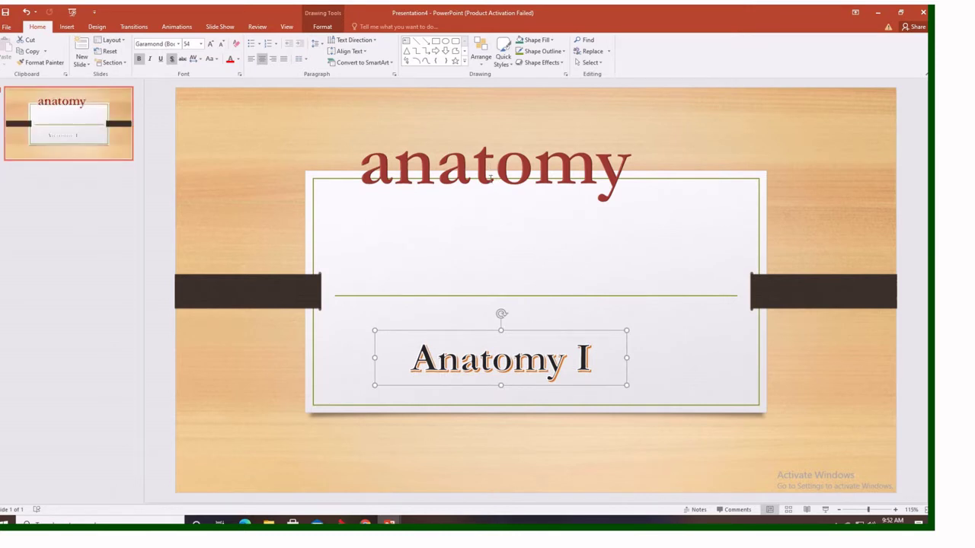
Step: Apply the Appear animation to the red "anatomy" WordArt
left_click(372, 166)
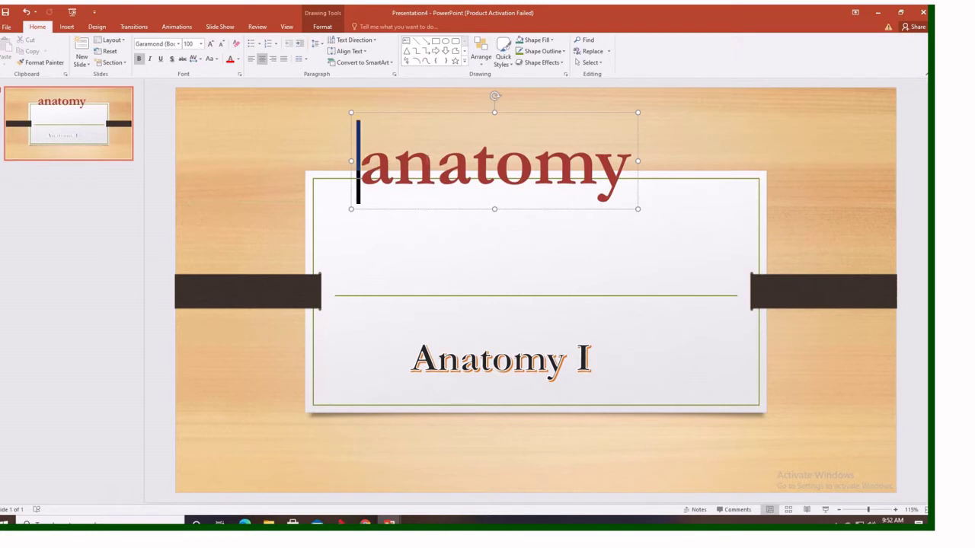
left_click(177, 27)
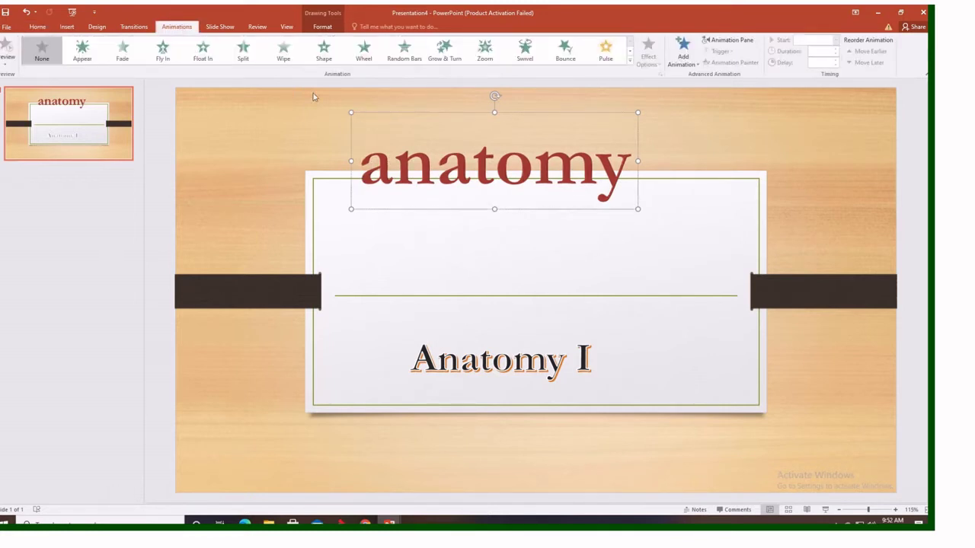
left_click(84, 55)
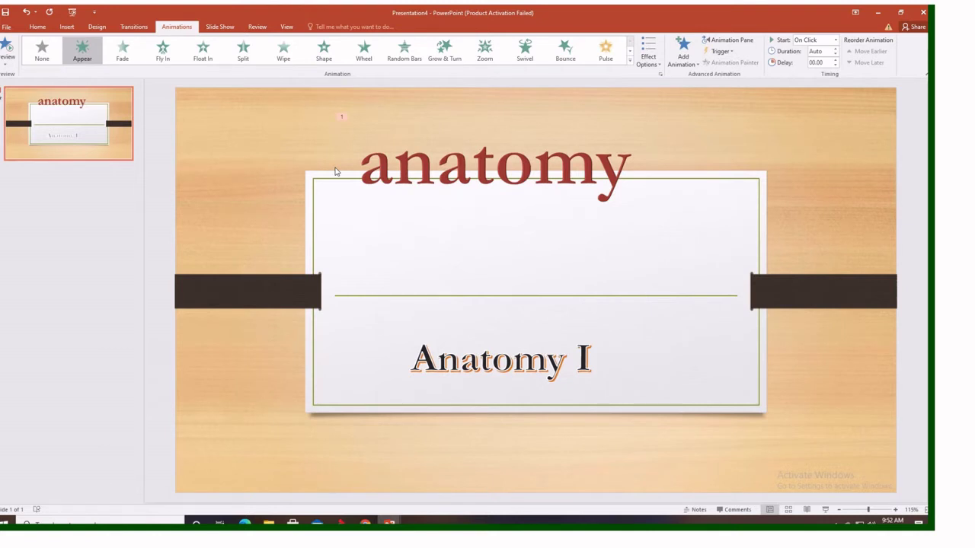
Step: Set the Appear effect of the red "anatomy" WordArt to animate text by letter and adjust the delay between letters
left_click(661, 75)
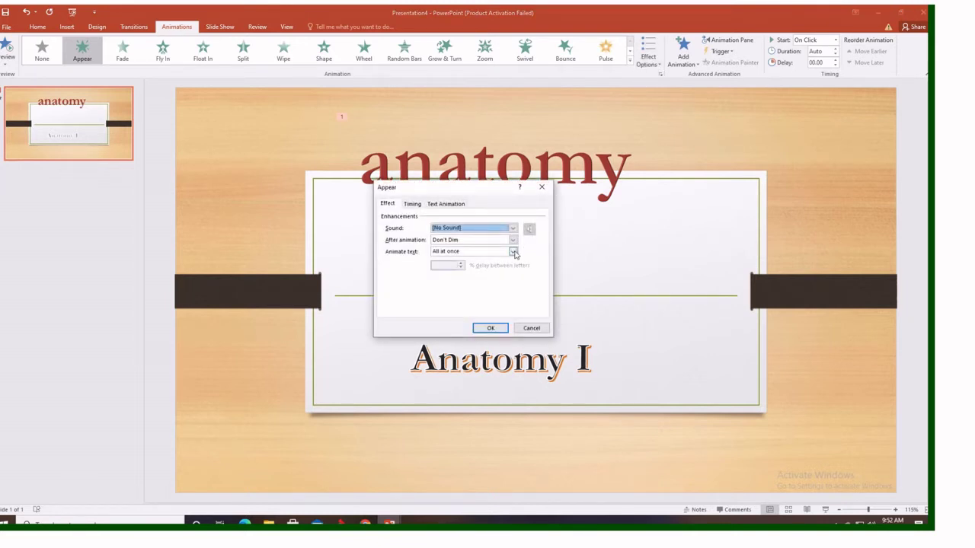
left_click(514, 252)
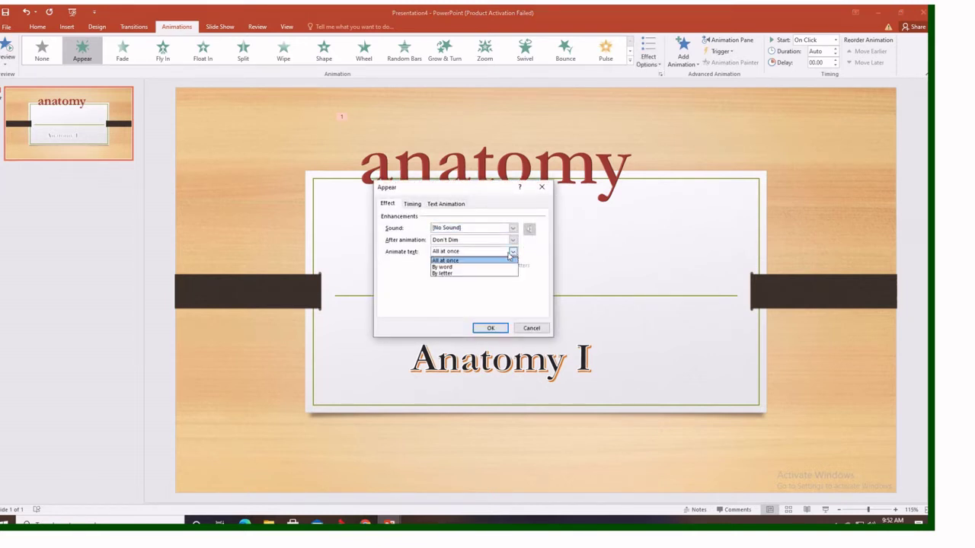
left_click(440, 273)
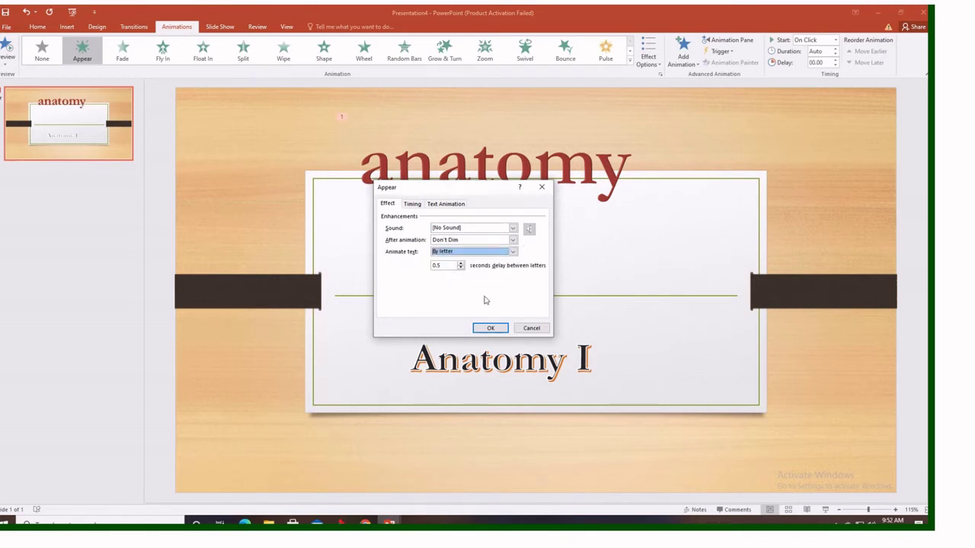
left_click(461, 265)
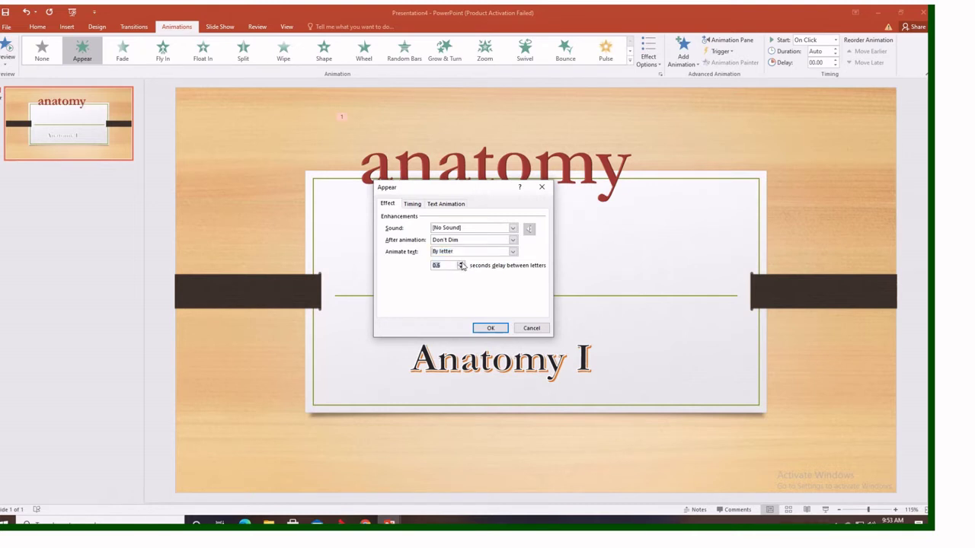
left_click(491, 328)
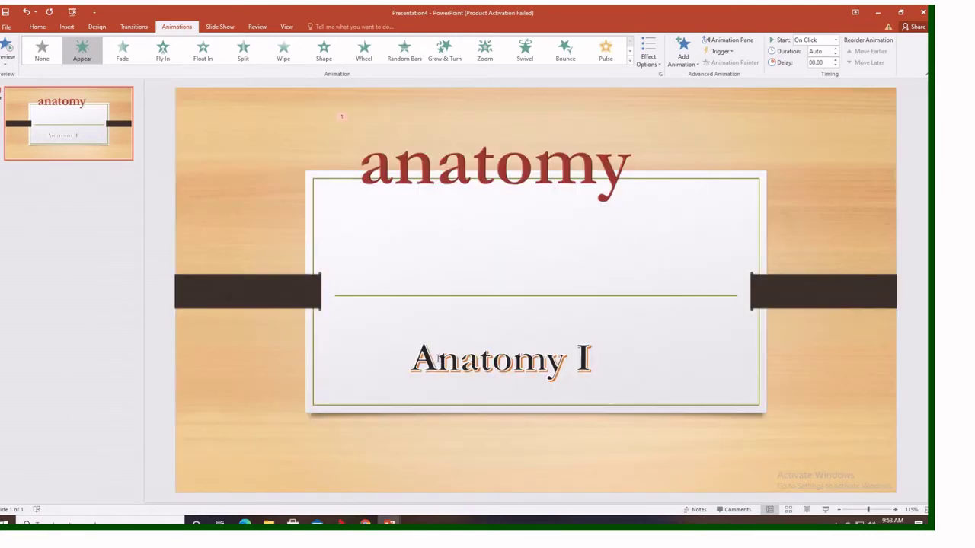
Step: Apply the Appear animation to the "Anatomy I" WordArt, animating its text by letter with an adjusted delay between letters
left_click(437, 358)
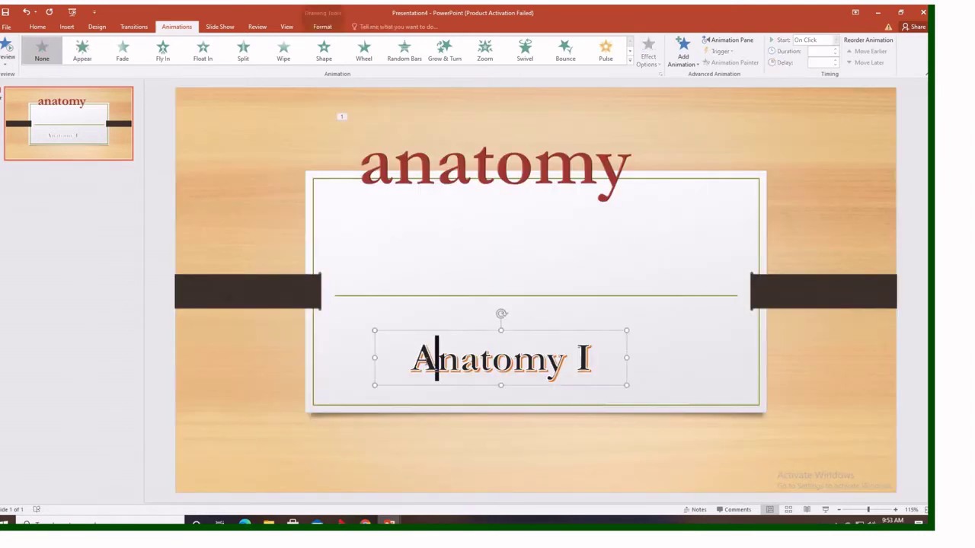
left_click(87, 55)
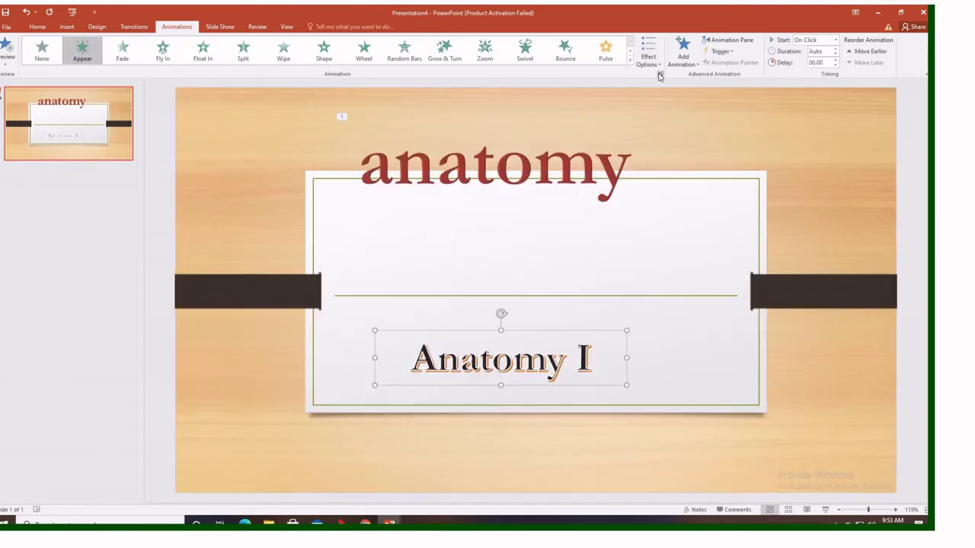
left_click(659, 74)
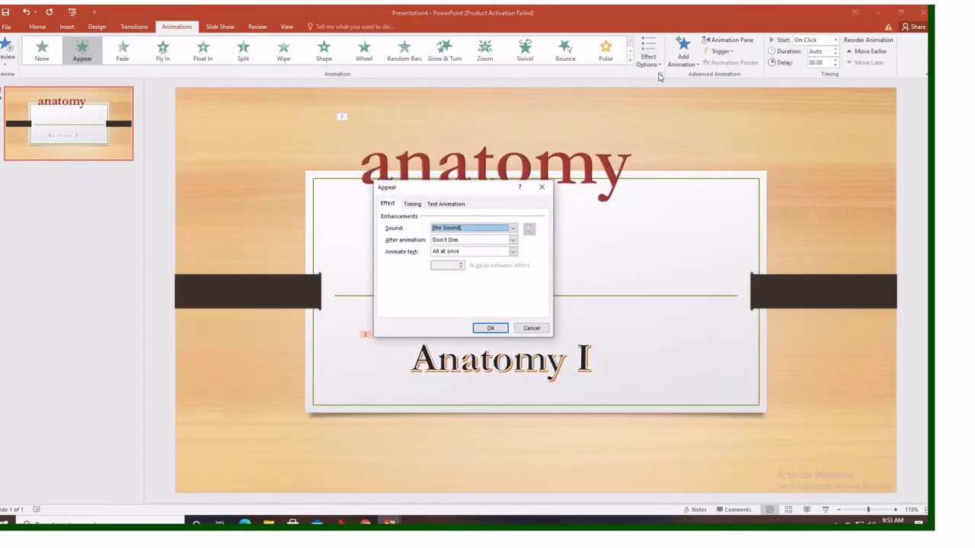
left_click(513, 252)
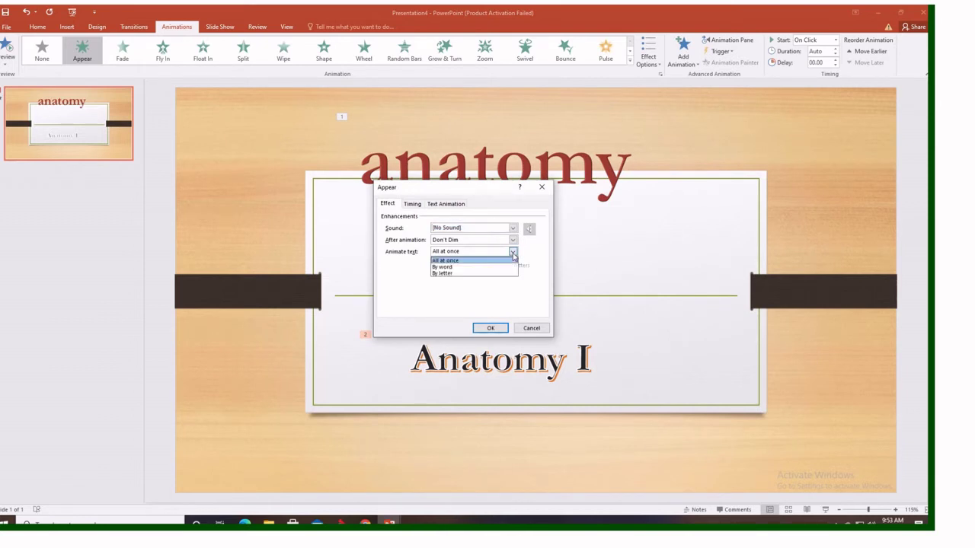
left_click(471, 273)
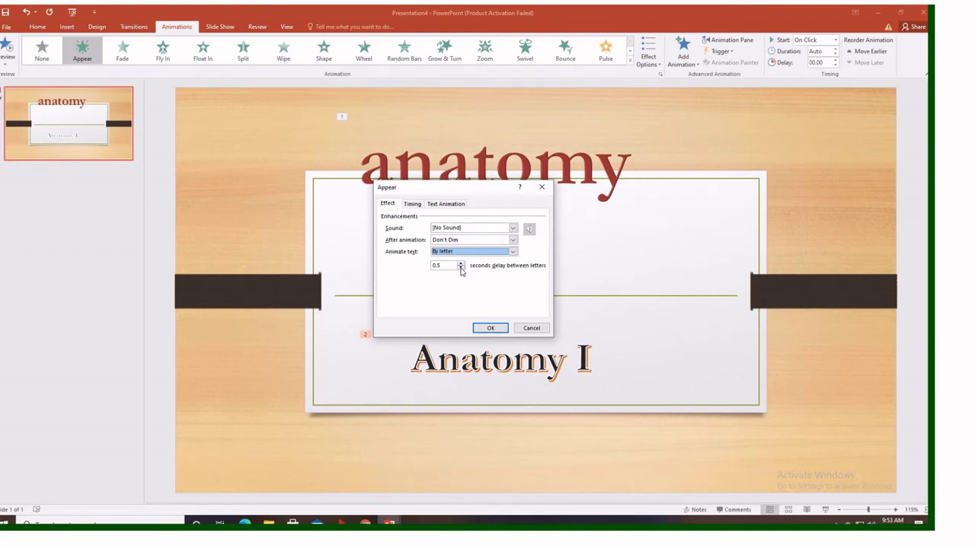
left_click(462, 265)
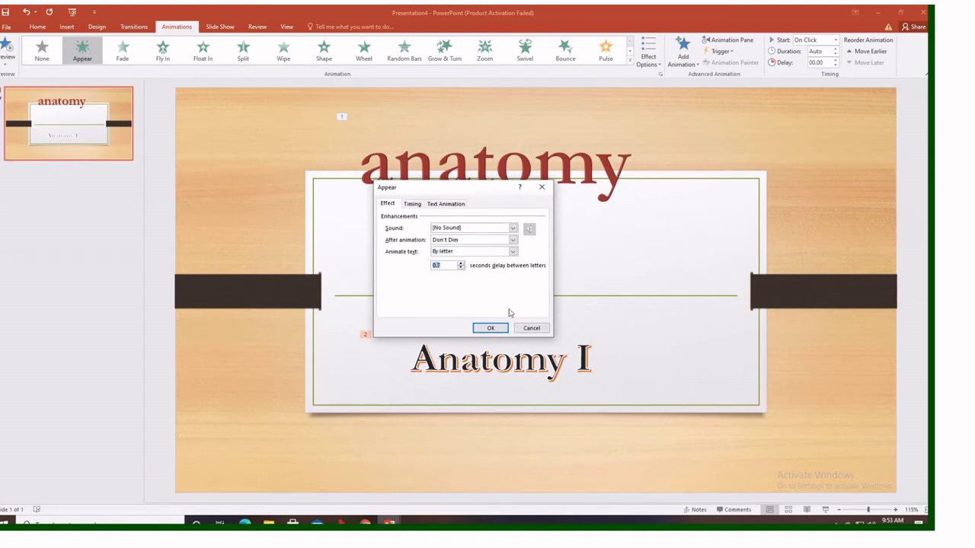
left_click(461, 262)
left_click(460, 263)
left_click(461, 263)
left_click(491, 329)
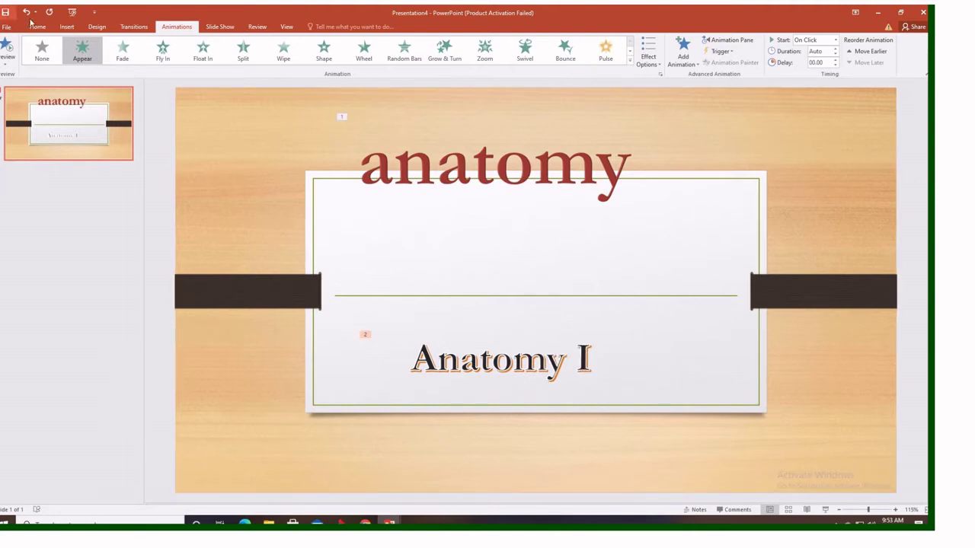
Step: Add a second slide with the Blank layout after the title slide
left_click(67, 27)
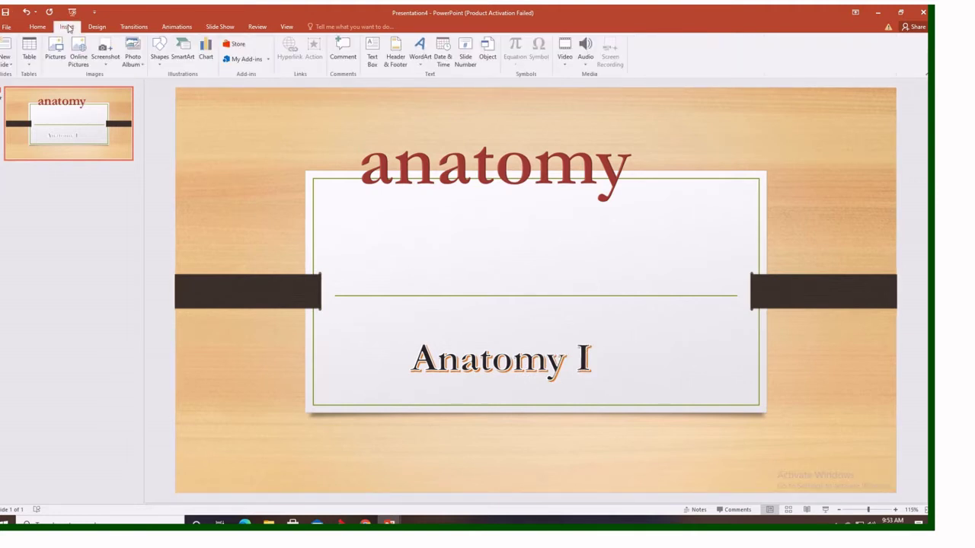
left_click(9, 64)
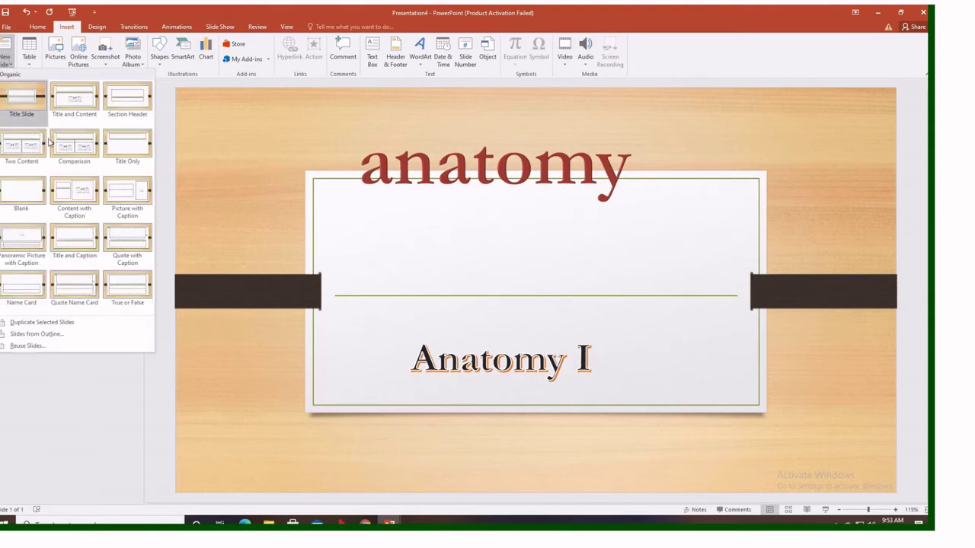
left_click(25, 196)
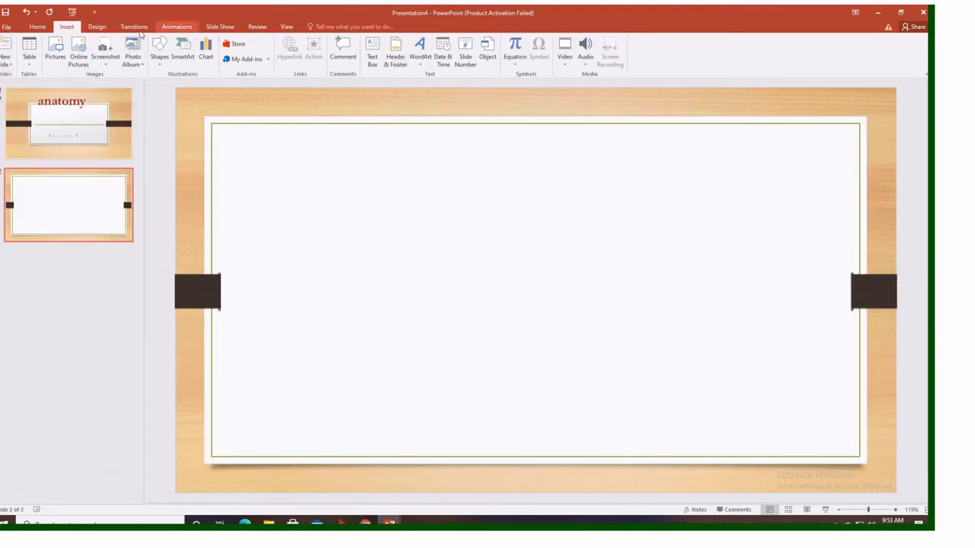
Step: Insert a black WordArt on the blank slide reading "UPPER LIMB" with "ANATOMY" on a second line
left_click(419, 52)
left_click(423, 85)
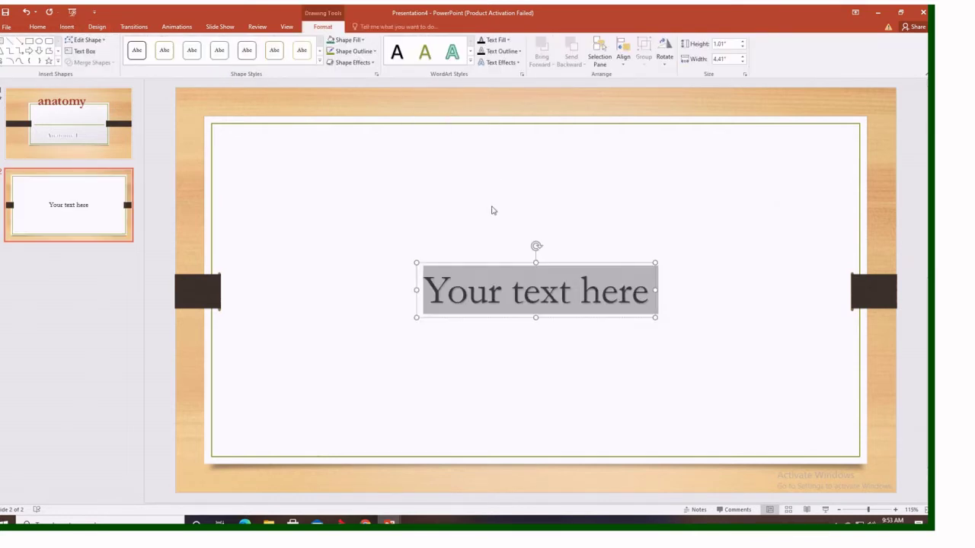
type("UPPER L")
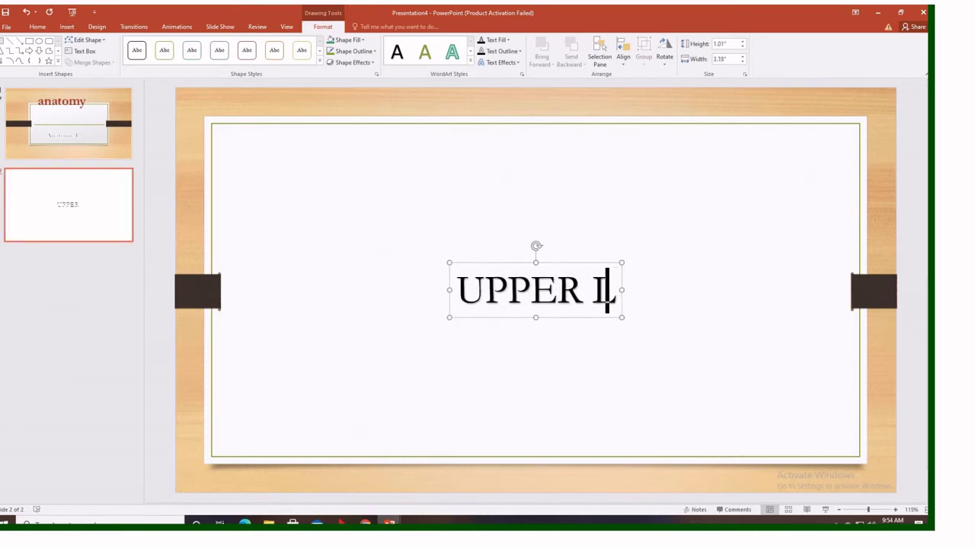
type("IMB ")
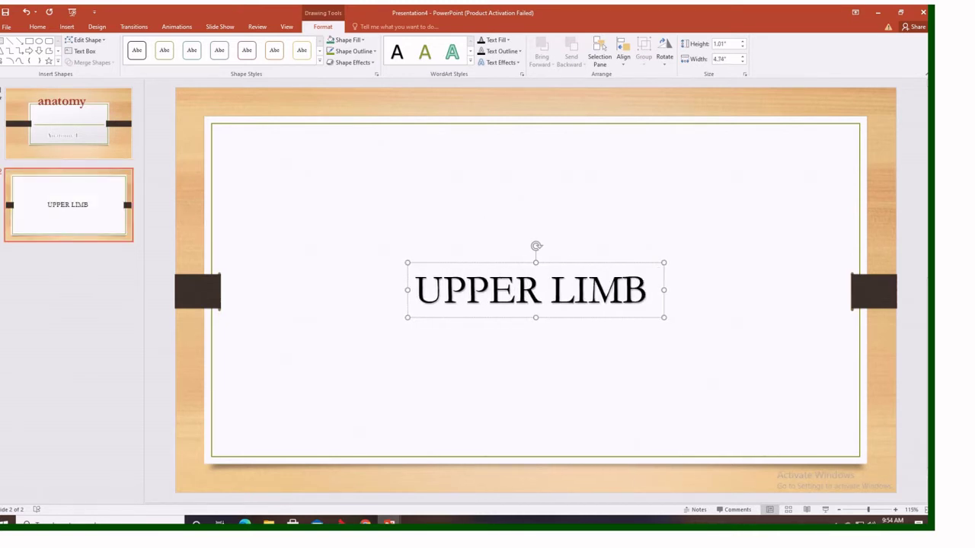
type("ANAT")
key("BackSpace")
key("BackSpace")
key("BackSpace")
key("BackSpace")
key("BackSpace")
key("Return")
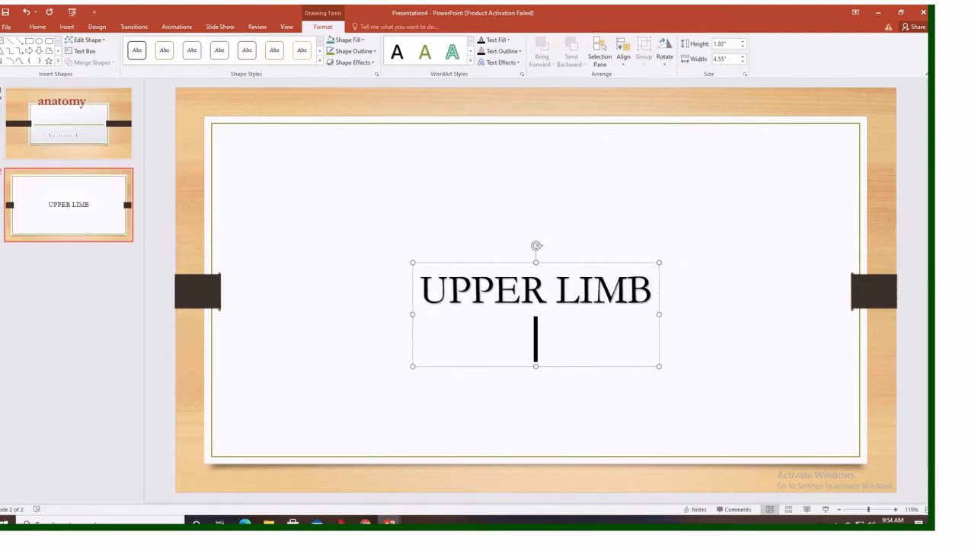
type("ANATO")
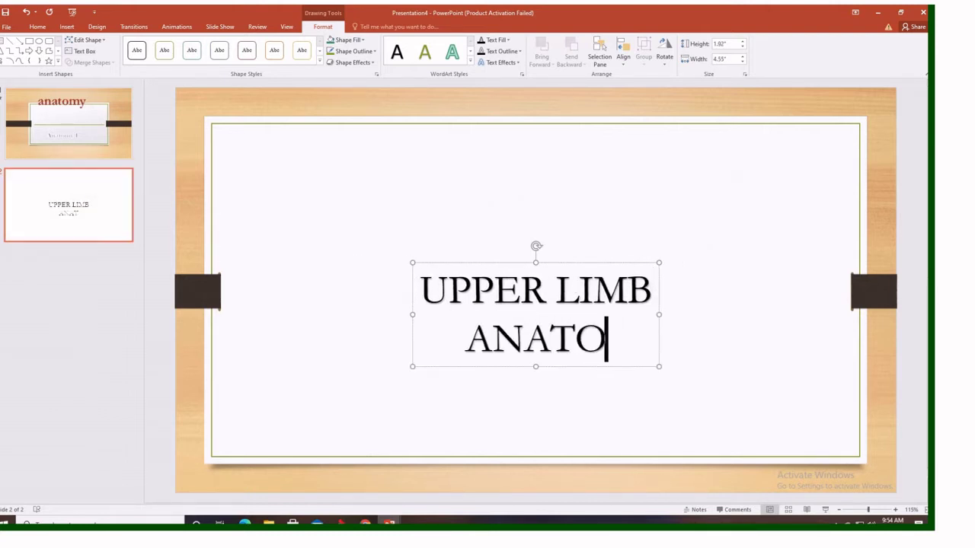
type("MY")
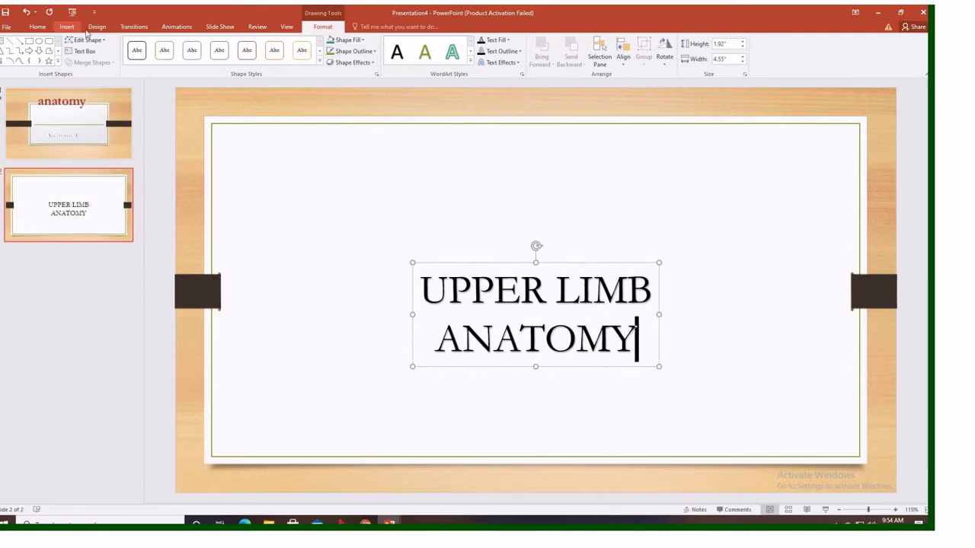
Step: Apply the Appear animation to the "UPPER LIMB ANATOMY" WordArt, animating text by letter with a 0.4 second delay between letters
left_click(173, 29)
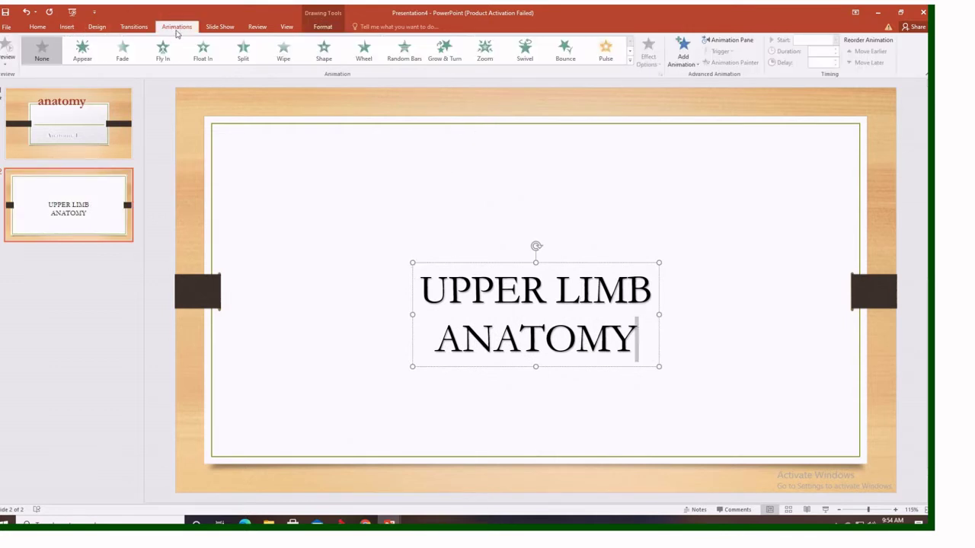
left_click(82, 52)
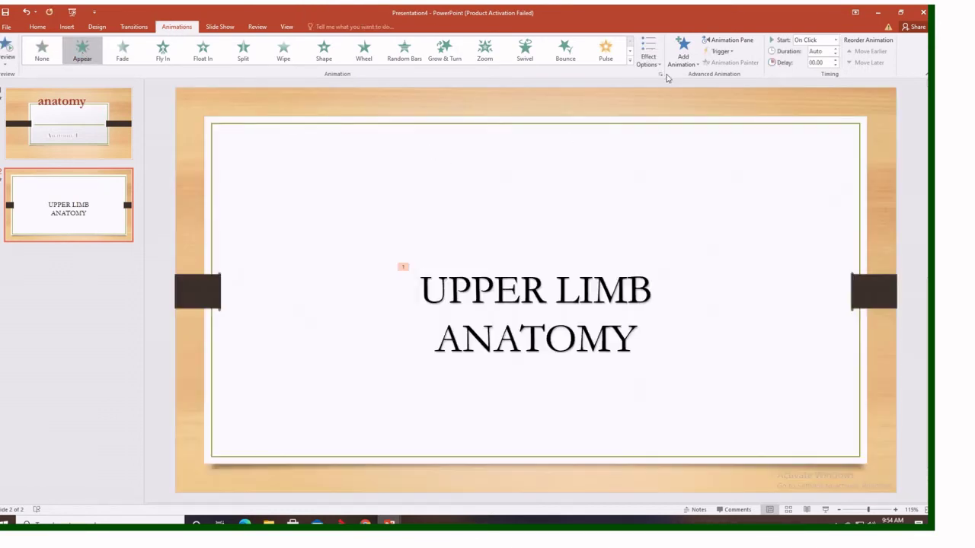
left_click(661, 74)
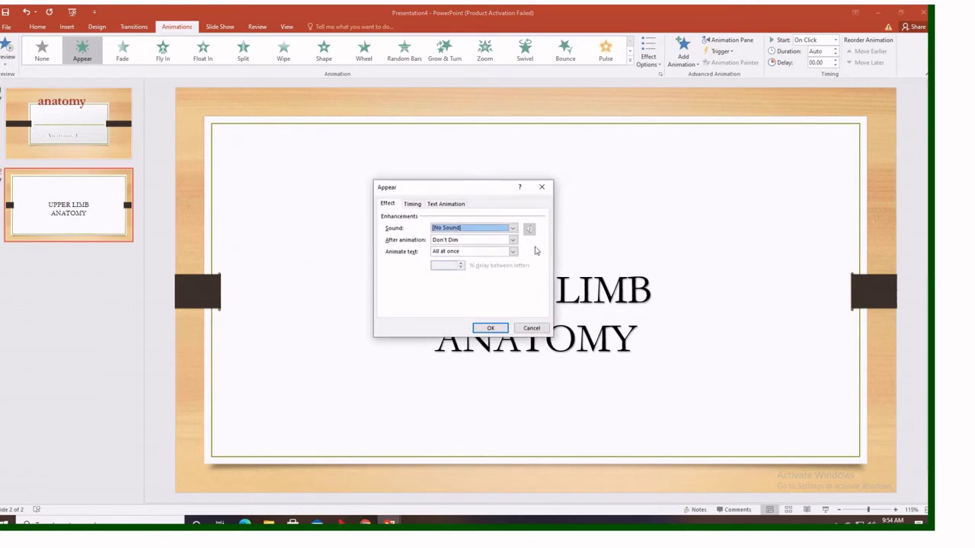
left_click(513, 252)
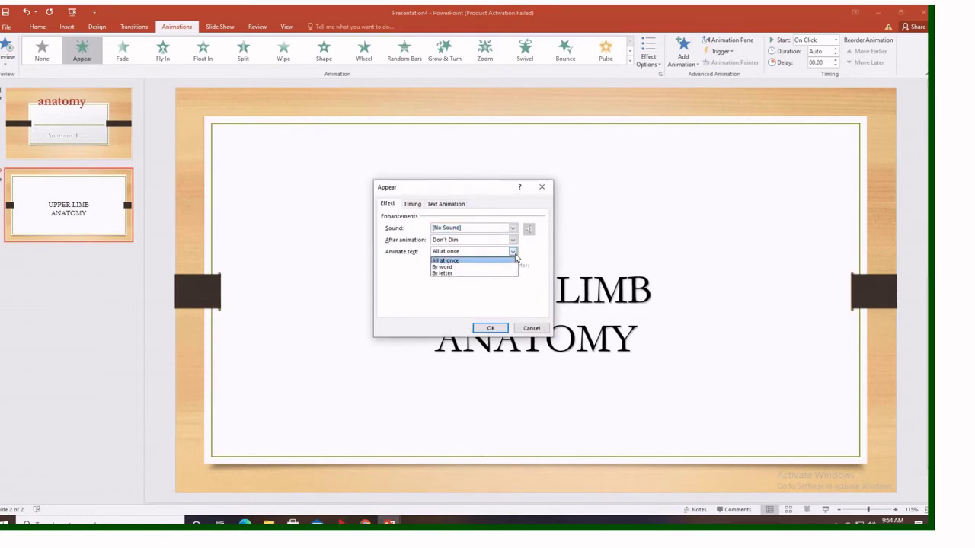
left_click(480, 273)
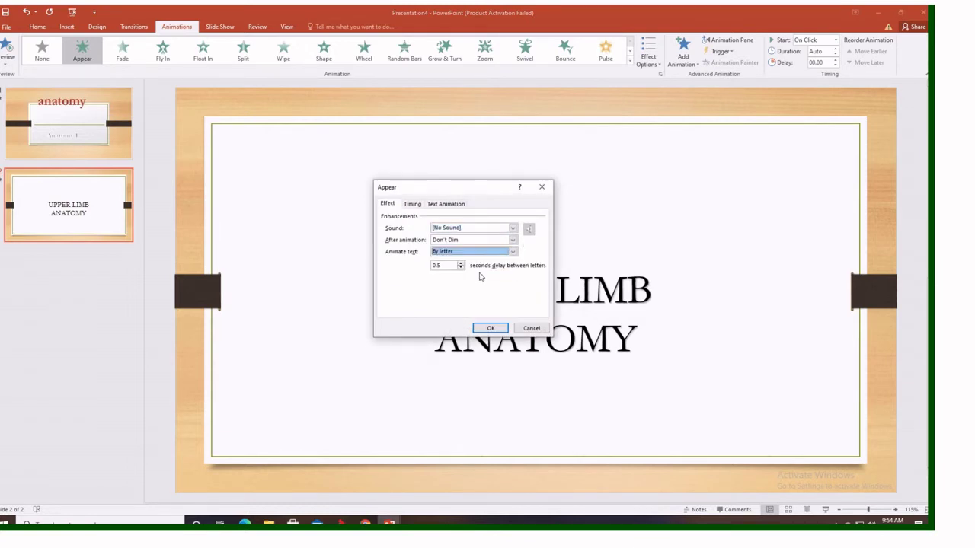
left_click(461, 268)
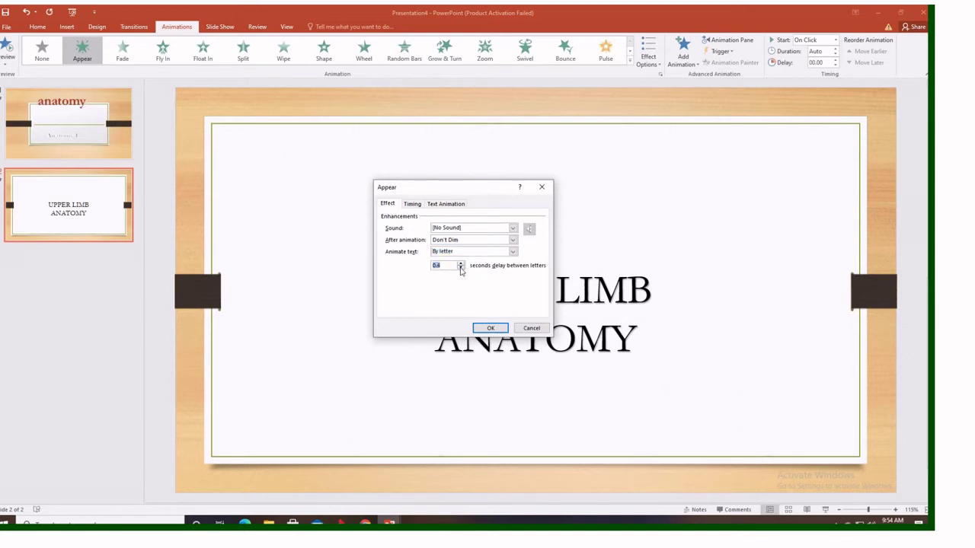
left_click(490, 328)
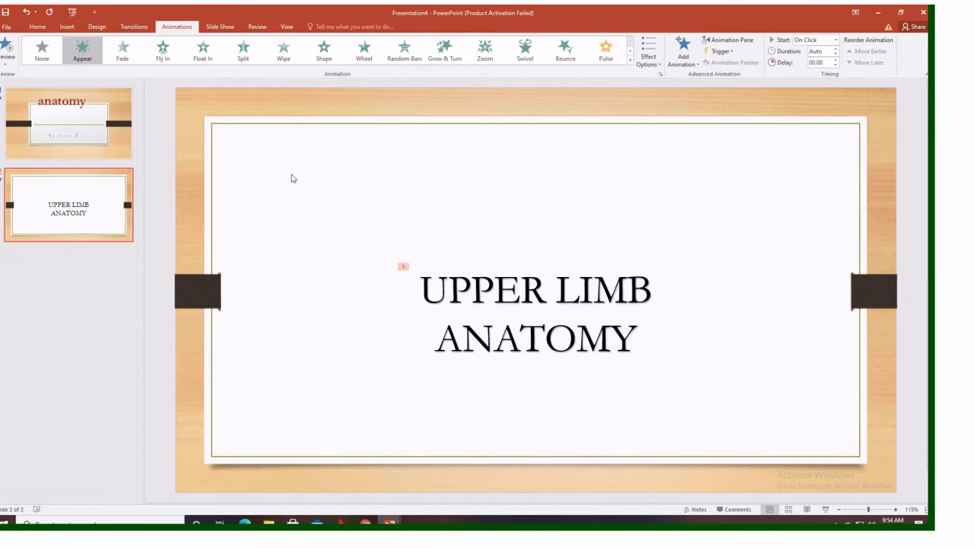
Step: Save the presentation to the Desktop as "ANATOMY 9" in PowerPoint Presentation format
left_click(5, 13)
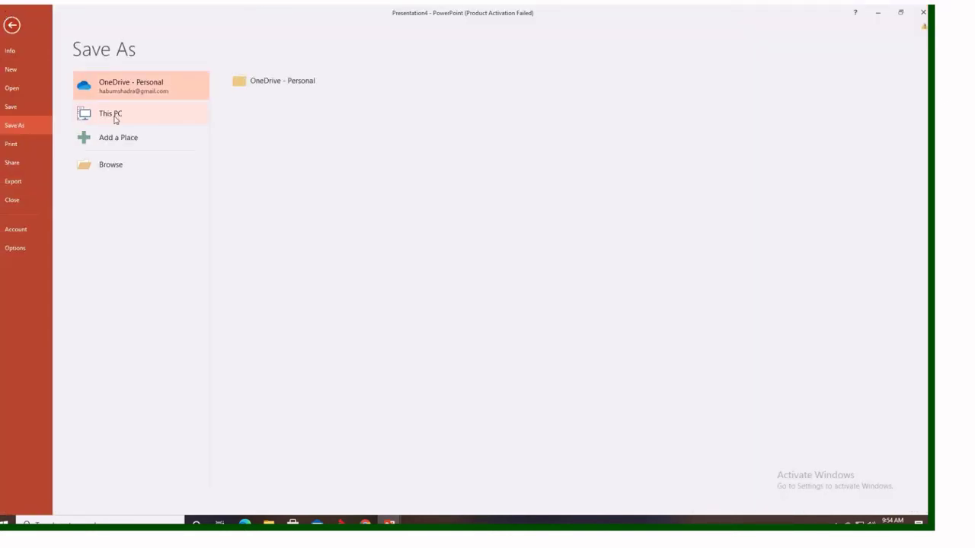
left_click(115, 119)
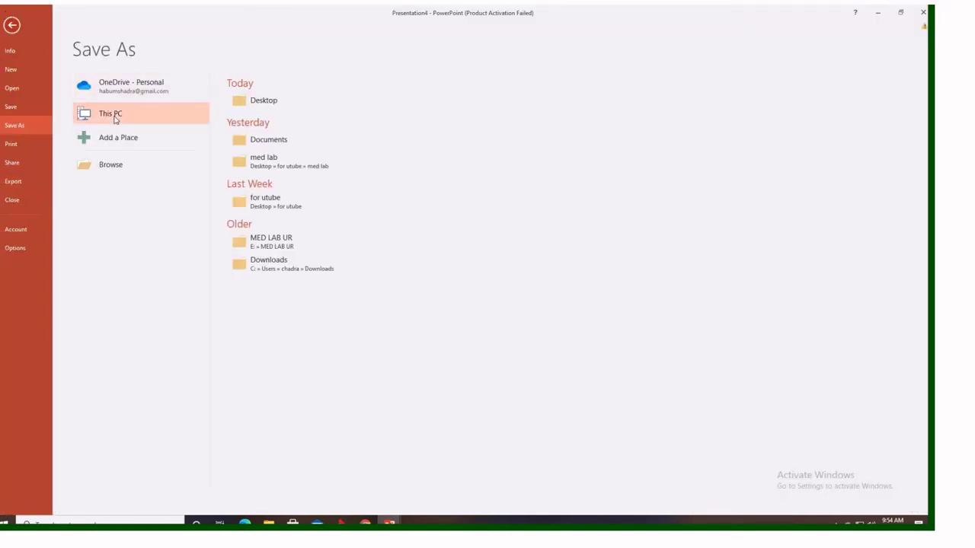
left_click(267, 109)
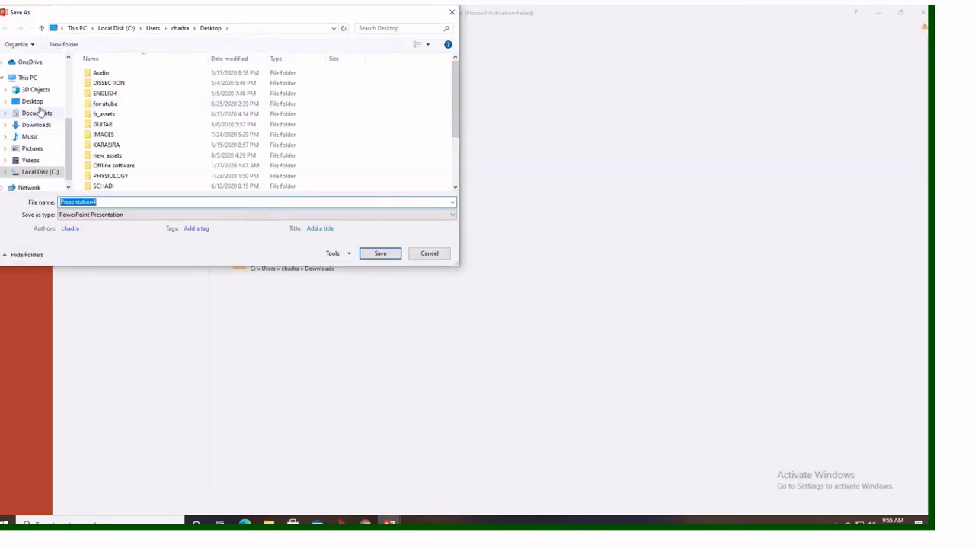
left_click(32, 101)
left_click(108, 202)
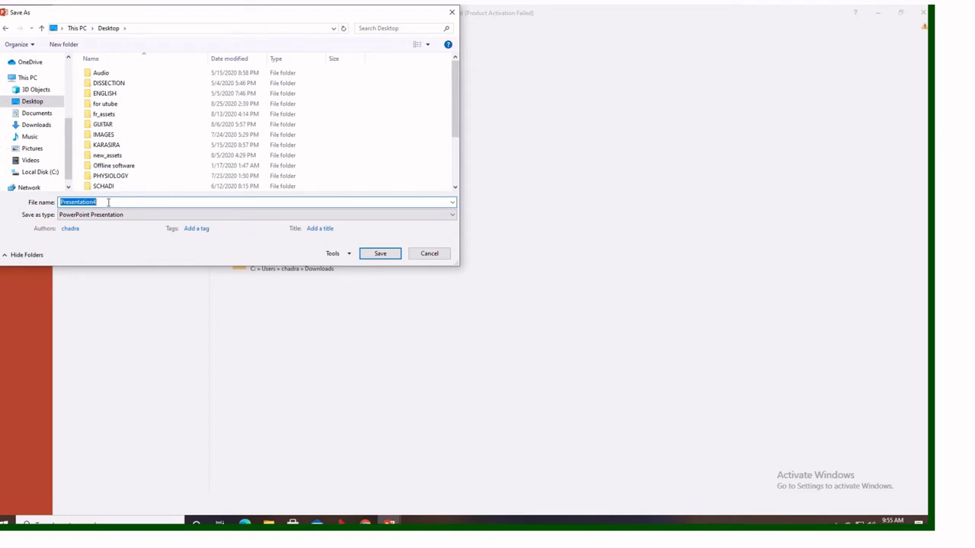
type("ANAT")
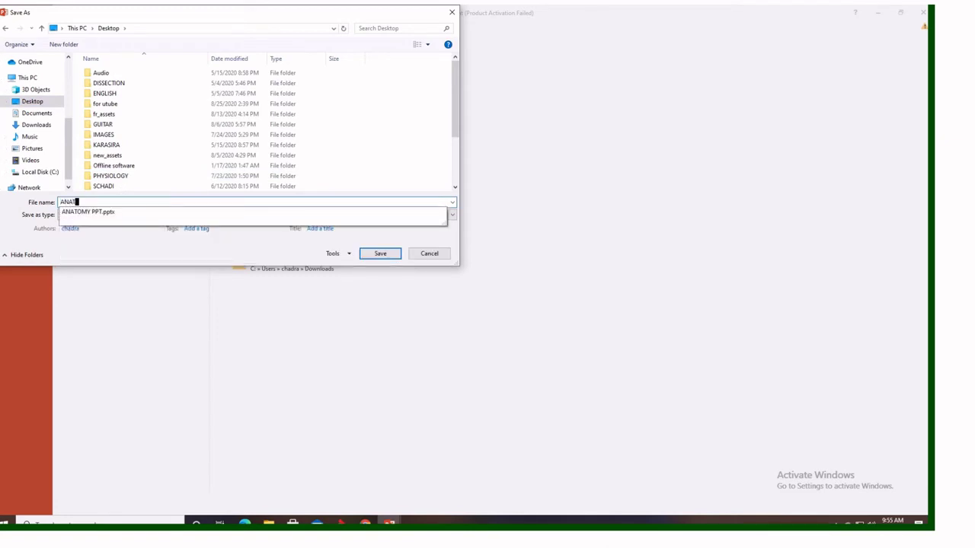
type("OMY P")
key("BackSpace")
type("9")
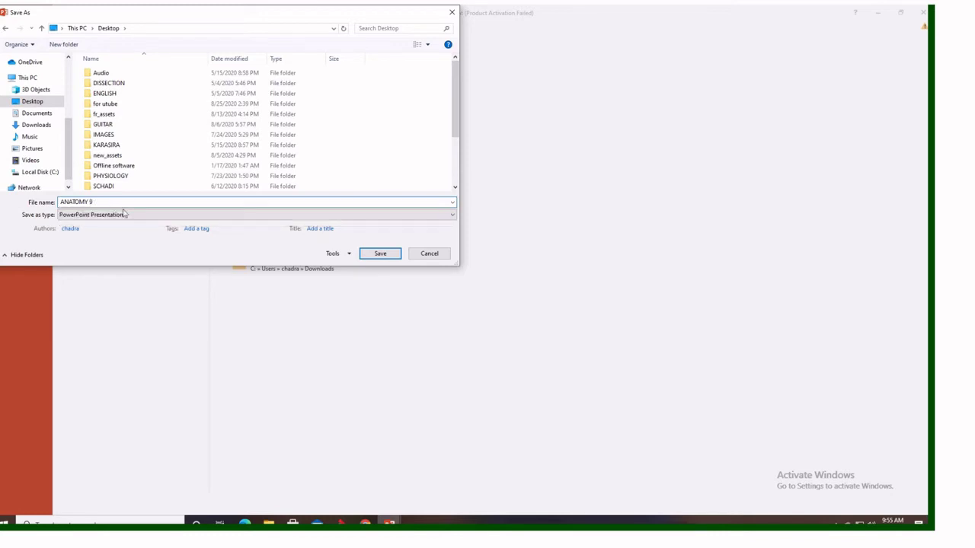
left_click(380, 254)
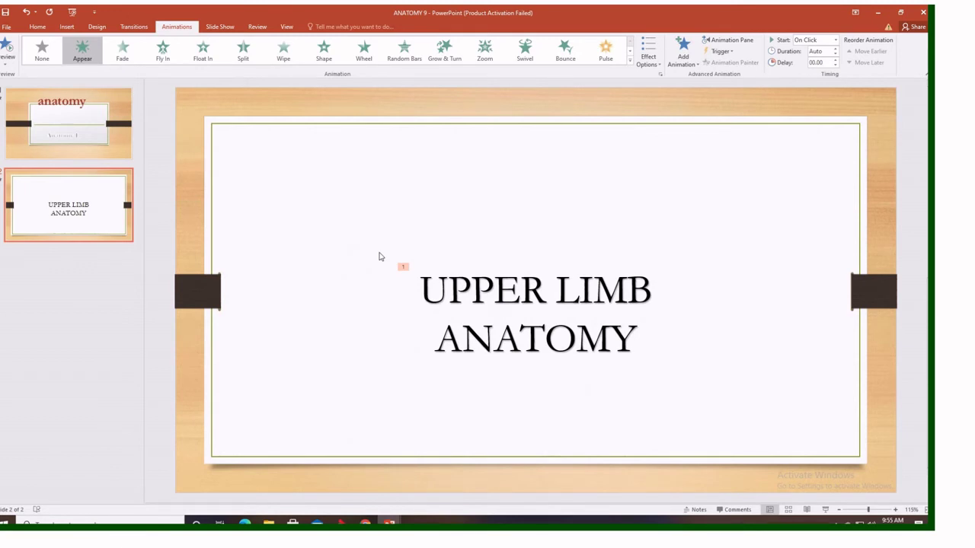
Step: Record the slide show from the current slide with slide and animation timings, narrations, ink and laser pointer, and return to the title slide
left_click(220, 27)
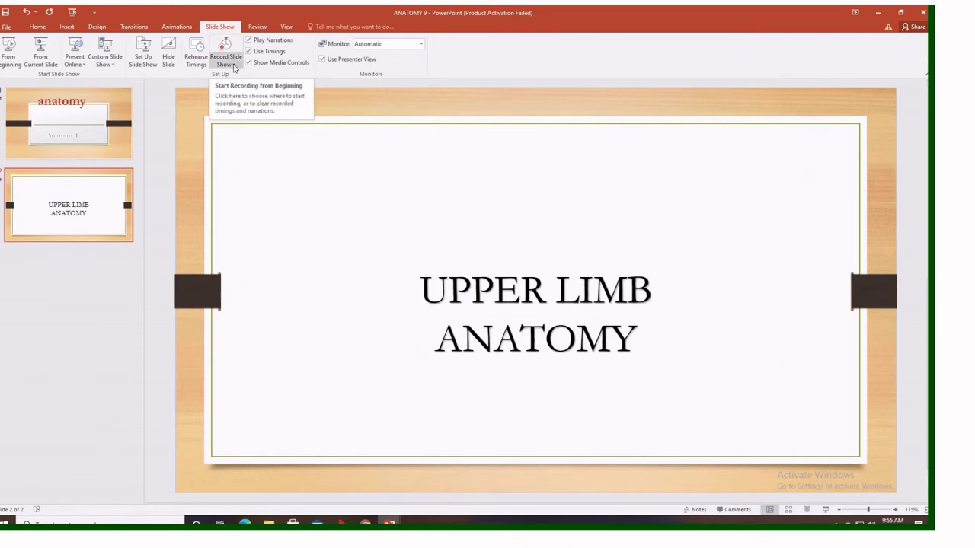
left_click(233, 67)
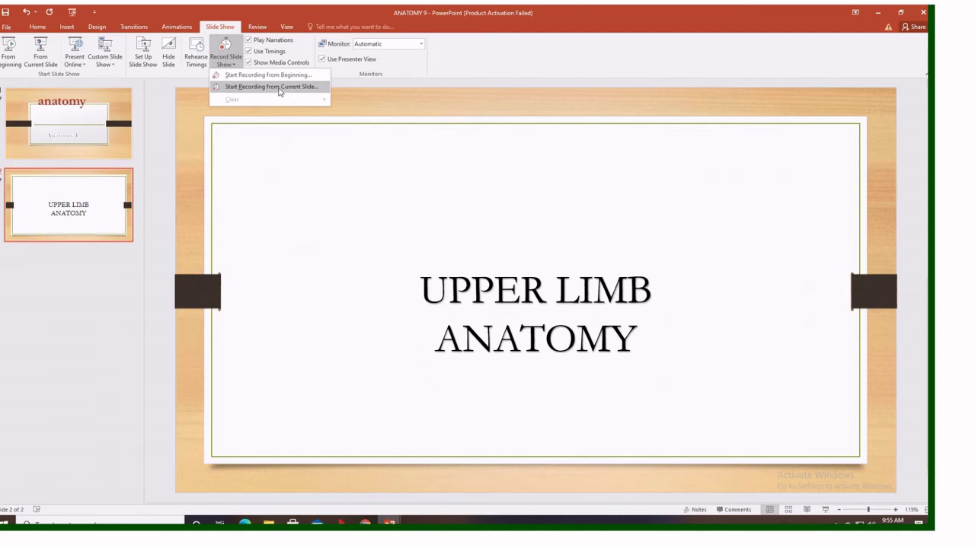
left_click(279, 89)
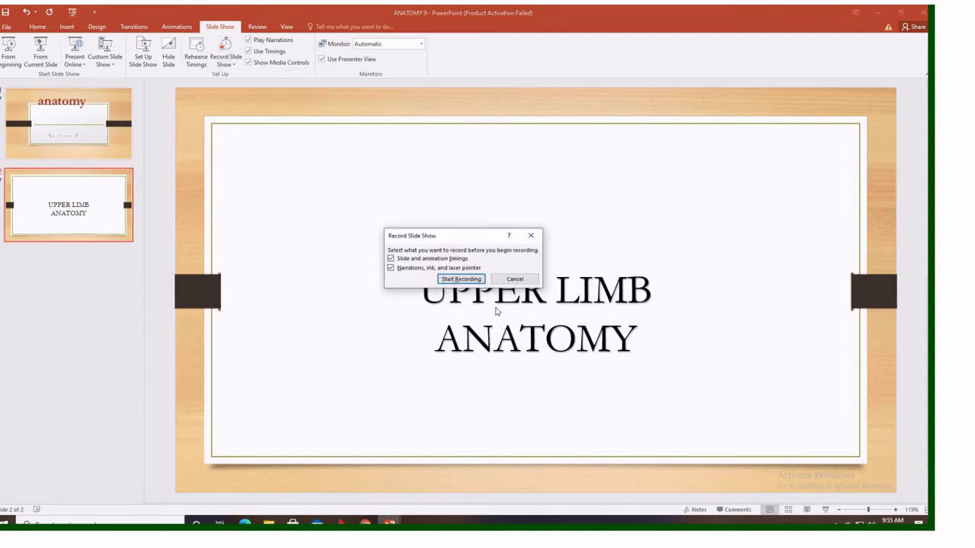
left_click_drag(462, 232, 445, 215)
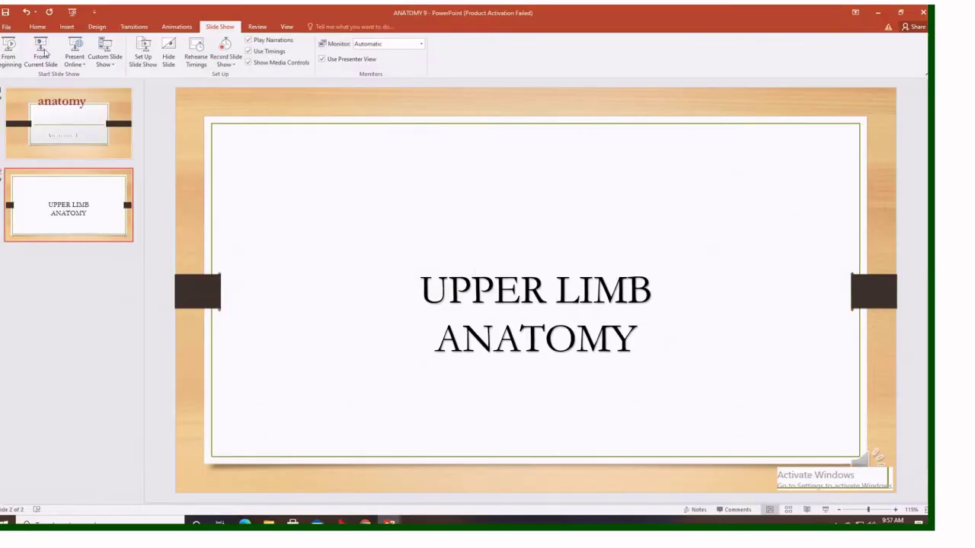
left_click(63, 125)
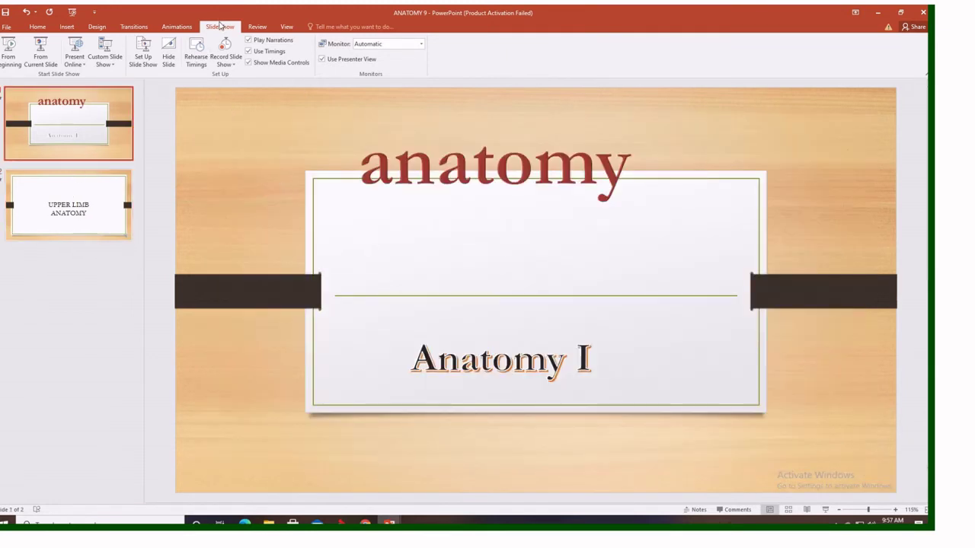
Step: Record the slide show again from the title slide, including slide and animation timings, narrations, ink and laser pointer
left_click(234, 65)
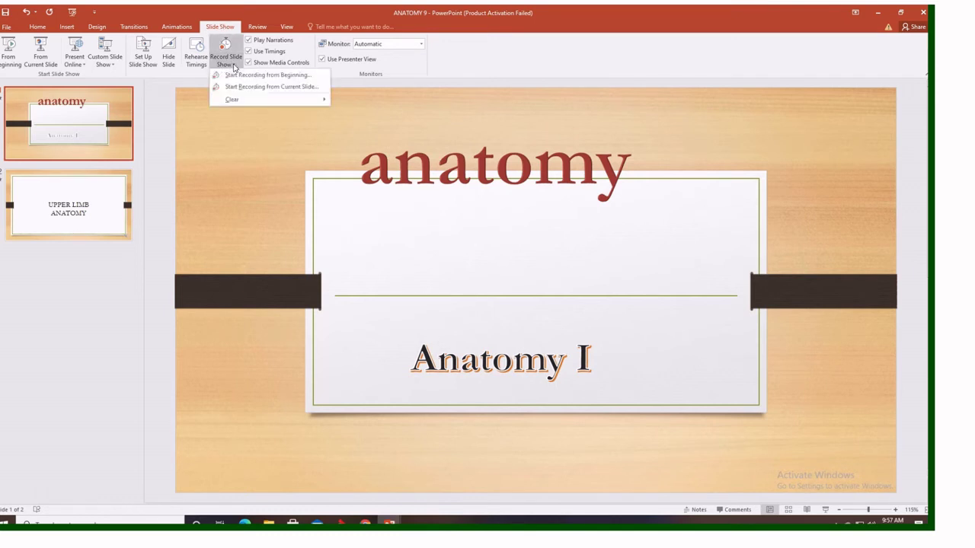
left_click(272, 87)
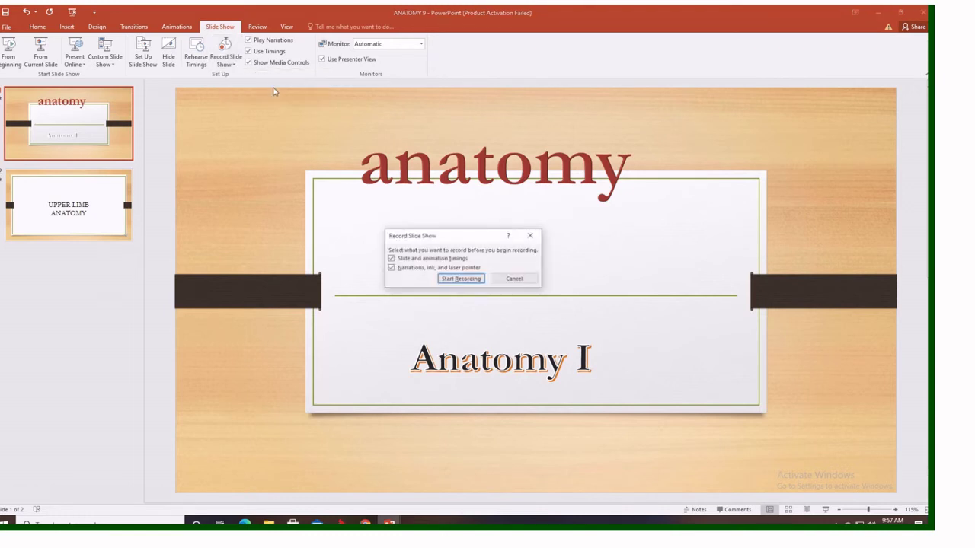
left_click(461, 279)
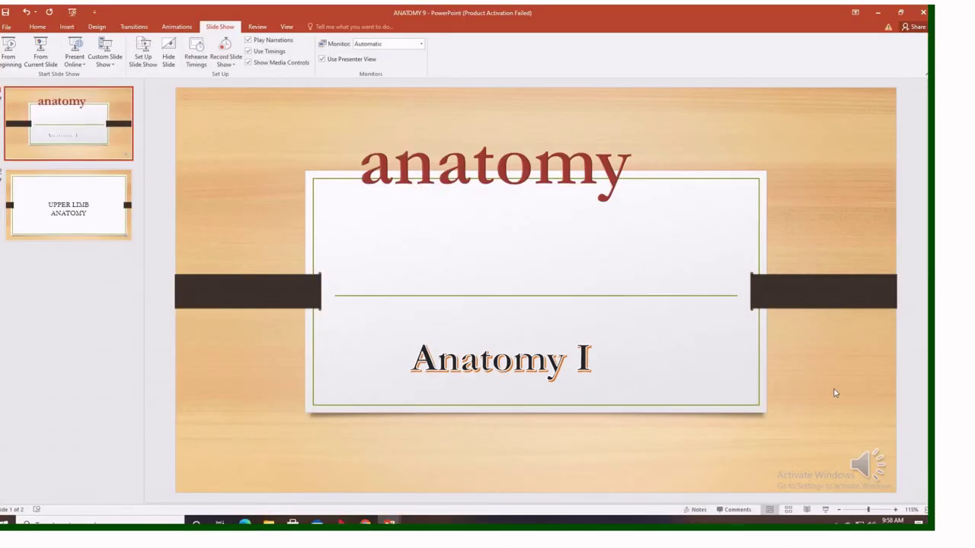
Step: Move the narration audio icon on the title slide just outside the slide's right edge
left_click_drag(866, 466, 896, 461)
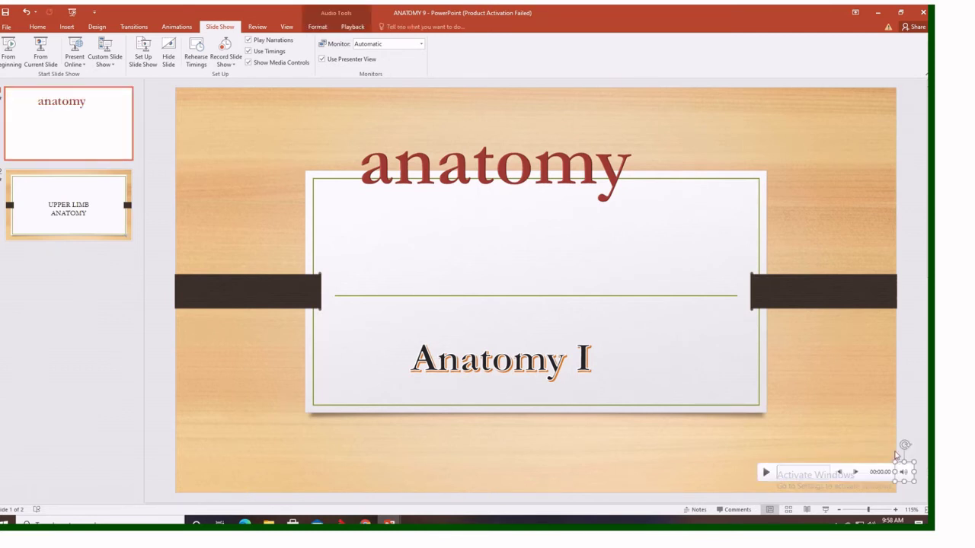
left_click(910, 429)
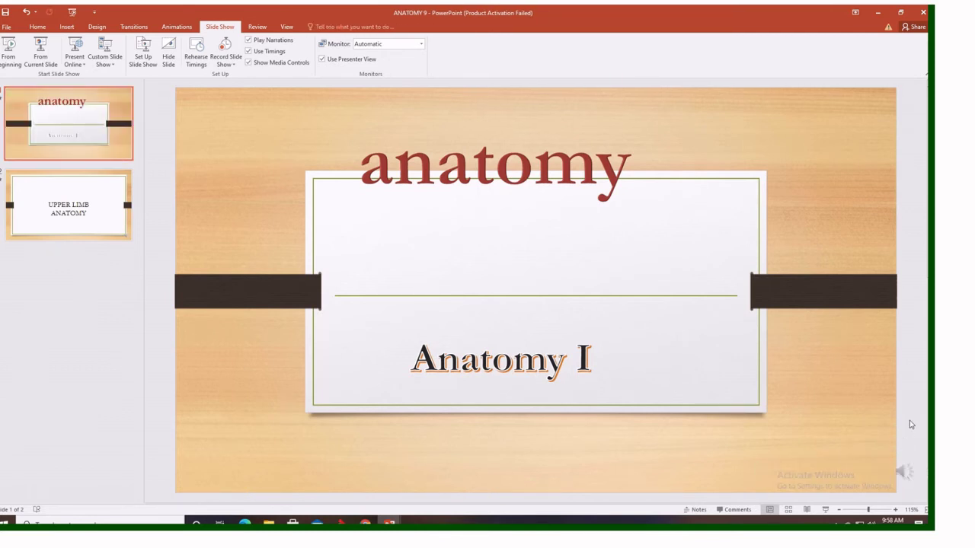
left_click(84, 215)
left_click(23, 139)
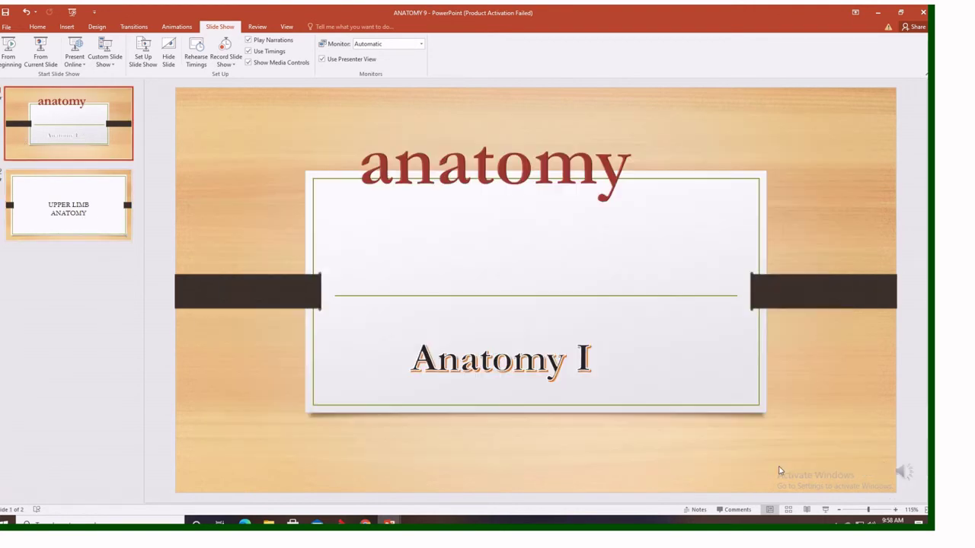
mouse_move(904, 472)
Step: Move the narration audio icon on the "UPPER LIMB ANATOMY" slide outside the slide's right edge
left_click(122, 226)
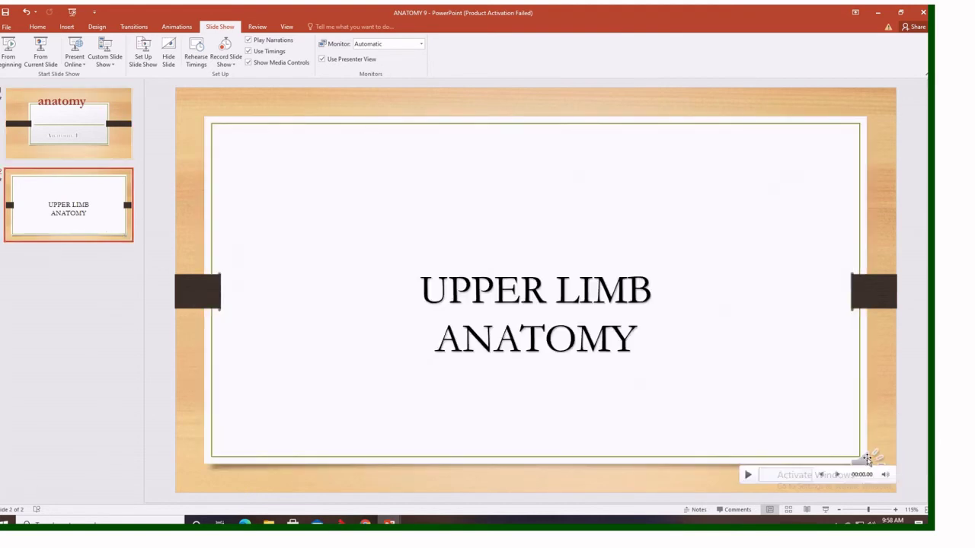
left_click_drag(868, 460, 896, 447)
key("Delete")
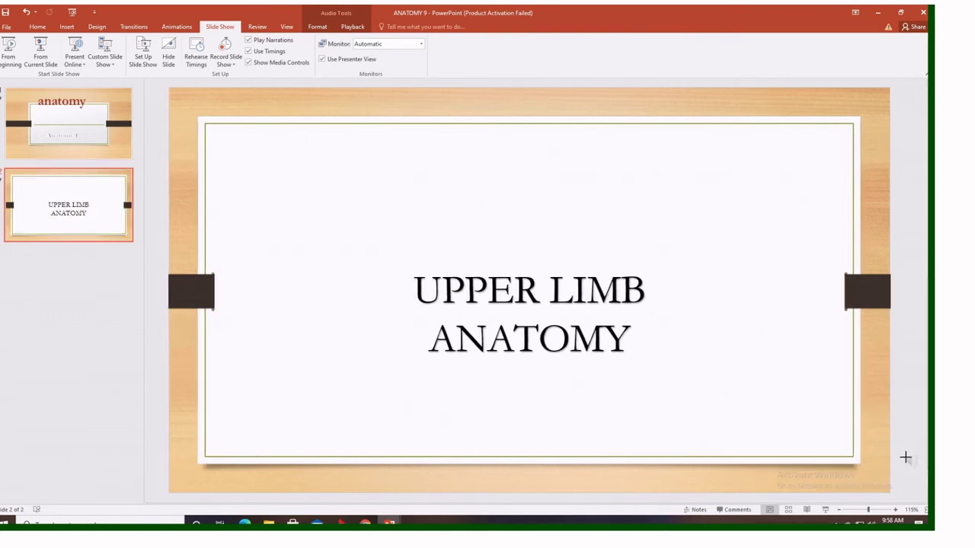
left_click(750, 333)
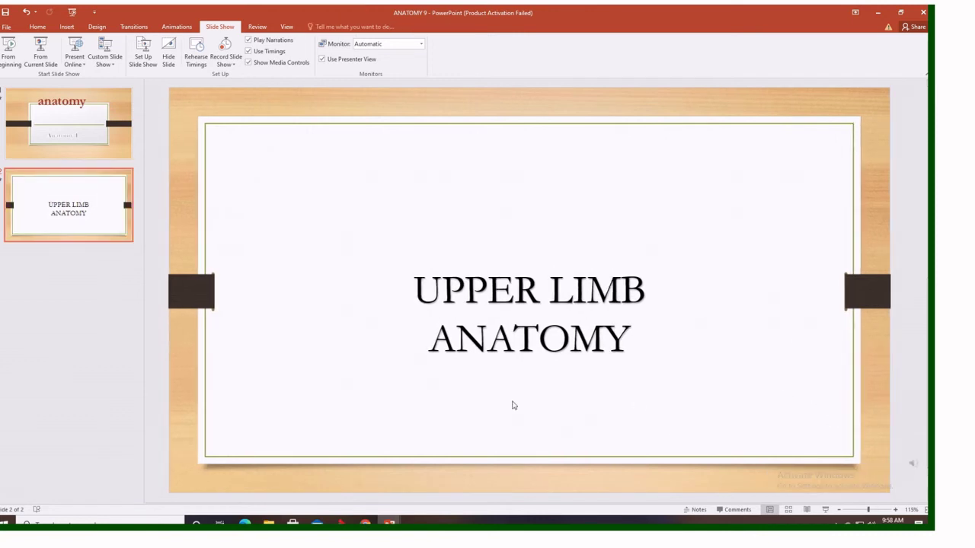
Step: Set up a video export of the presentation with Presentation Quality (1920 x 1080) and Use Recorded Timings and Narrations
left_click(70, 125)
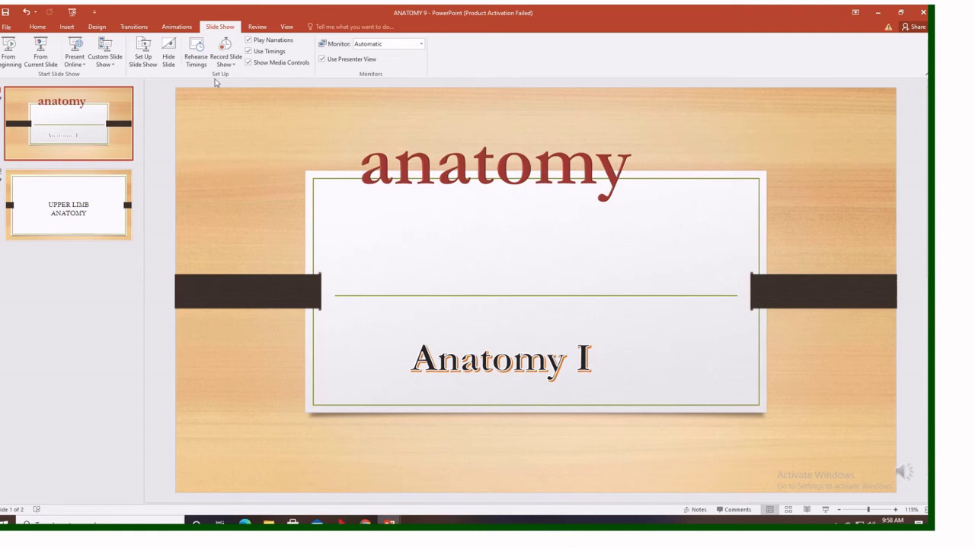
left_click(6, 28)
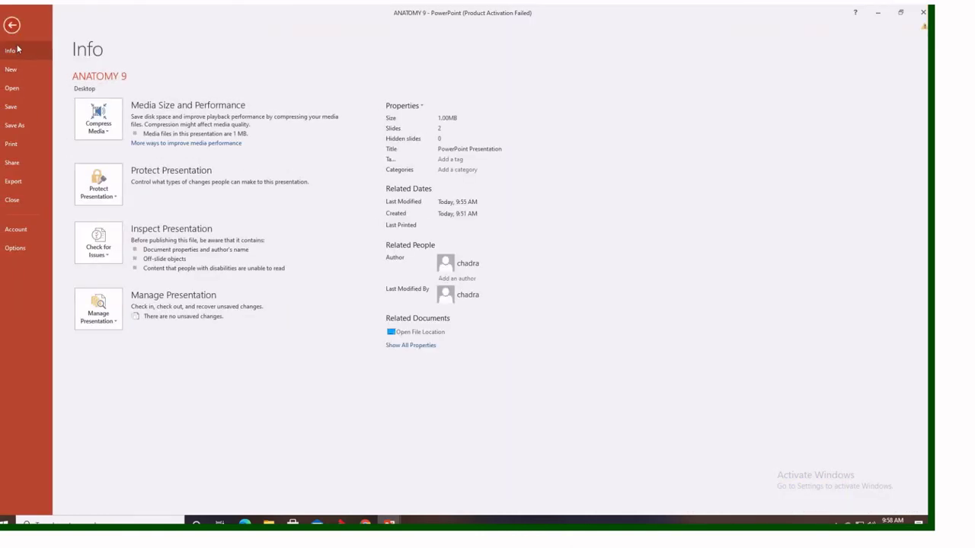
left_click(14, 183)
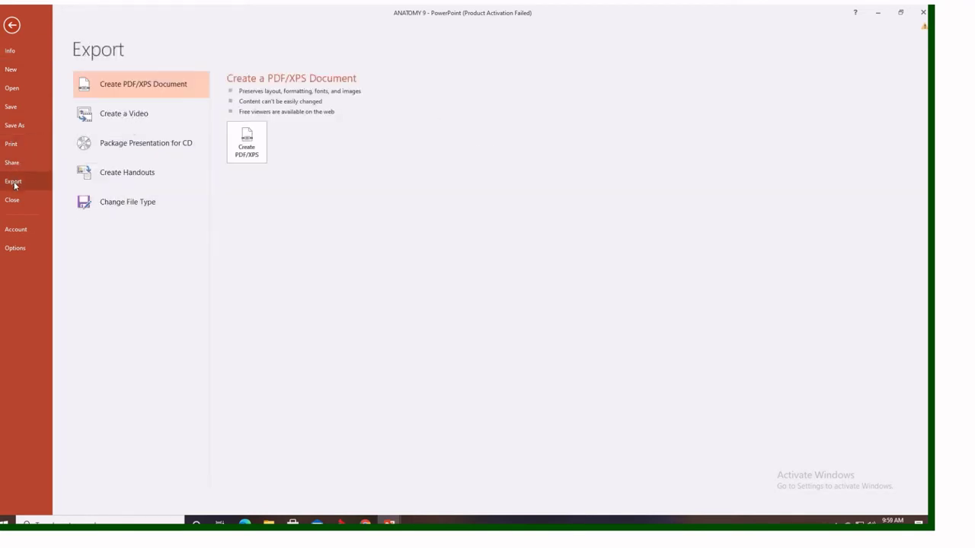
left_click(134, 120)
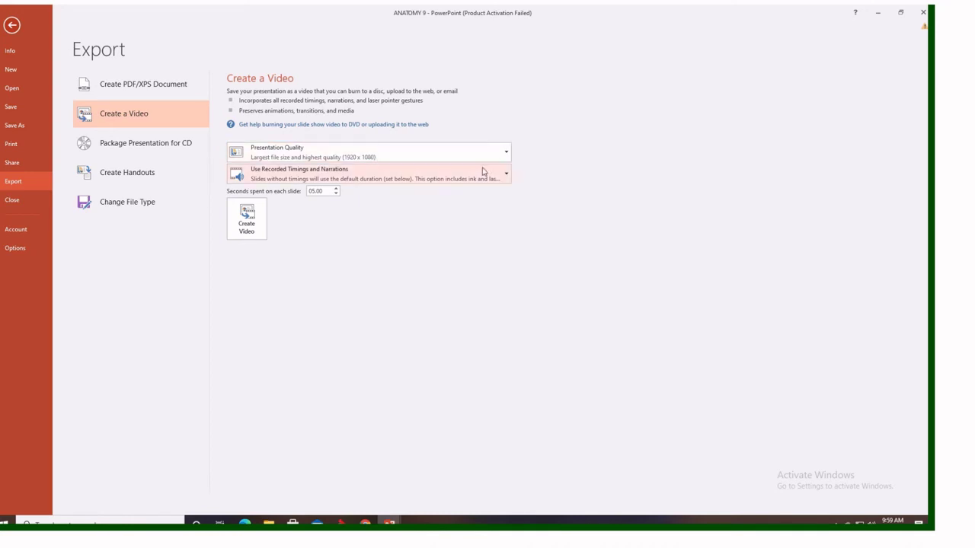
left_click(506, 156)
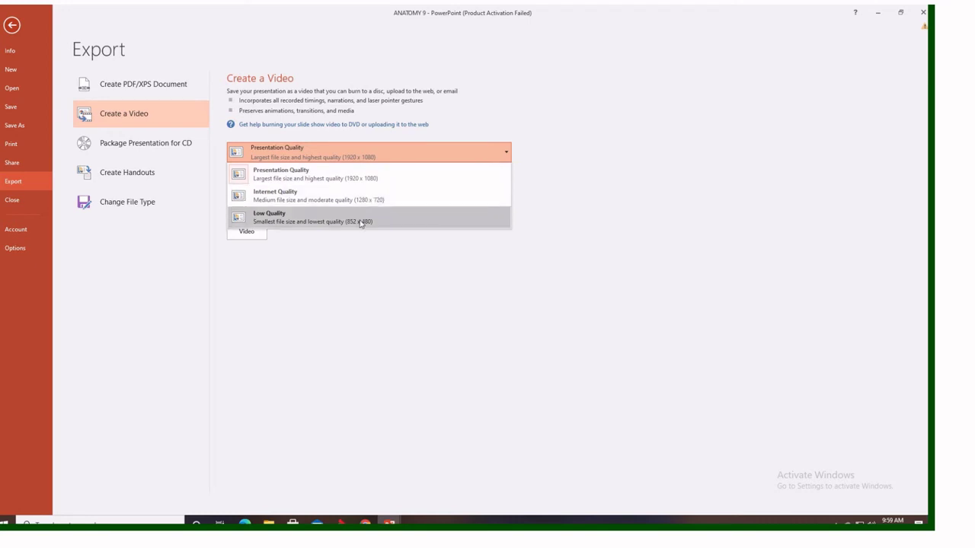
left_click(598, 204)
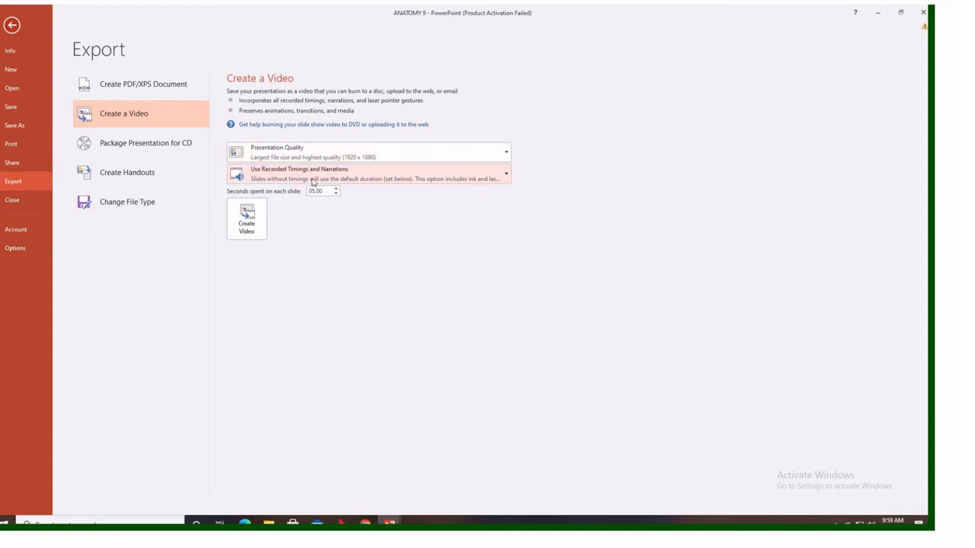
left_click(507, 176)
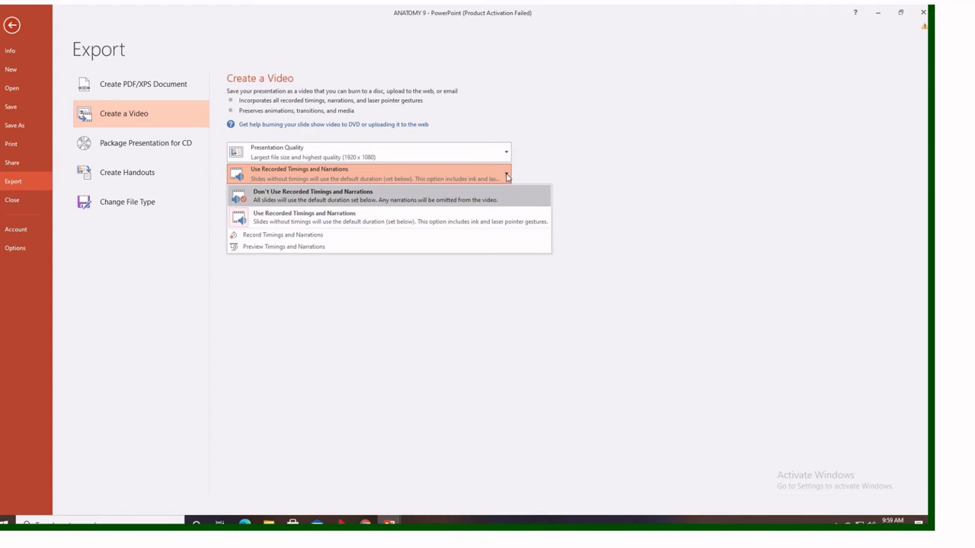
left_click(507, 177)
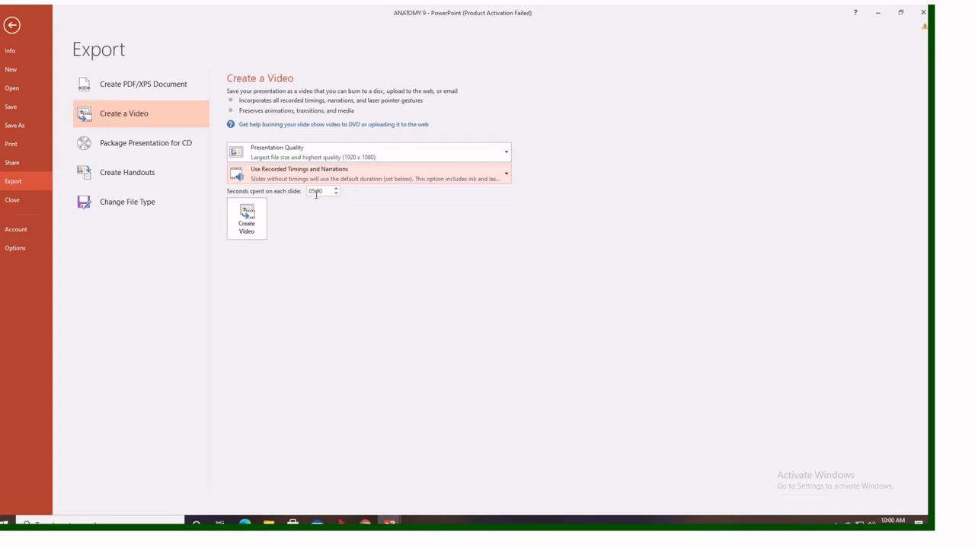
Step: Create the video and save it to the Desktop as "ANATOMY 9 VIDEO" in MPEG-4 Video format
left_click(247, 216)
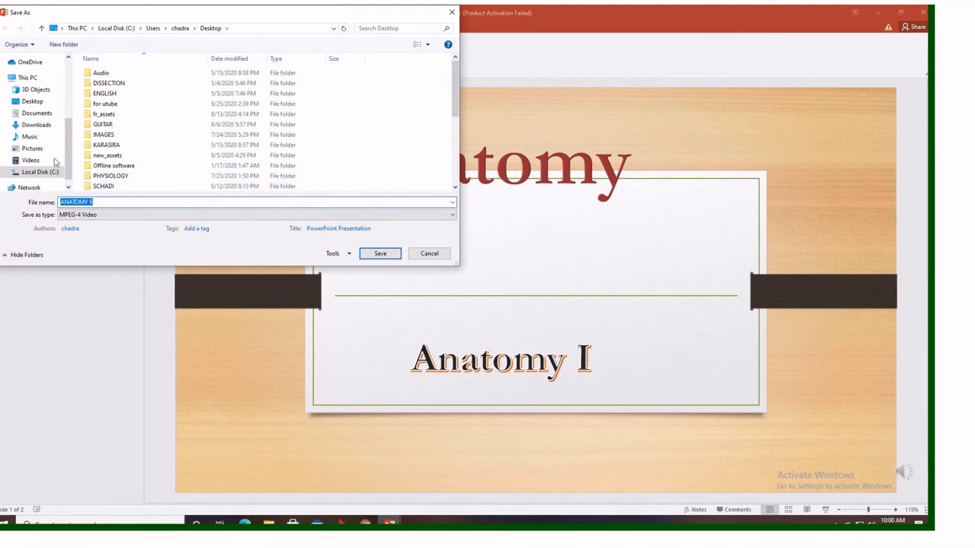
left_click(107, 201)
type("VIDEO")
left_click(37, 102)
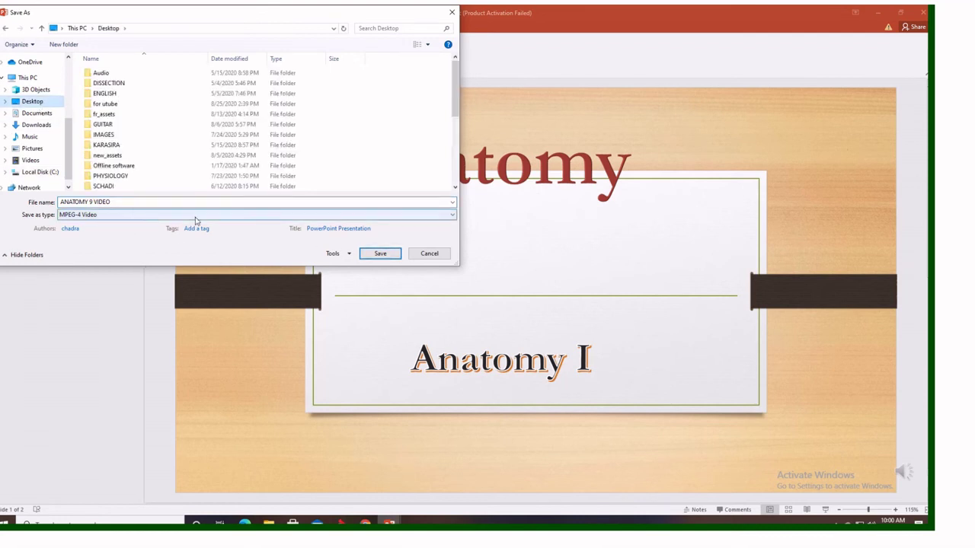
left_click(380, 255)
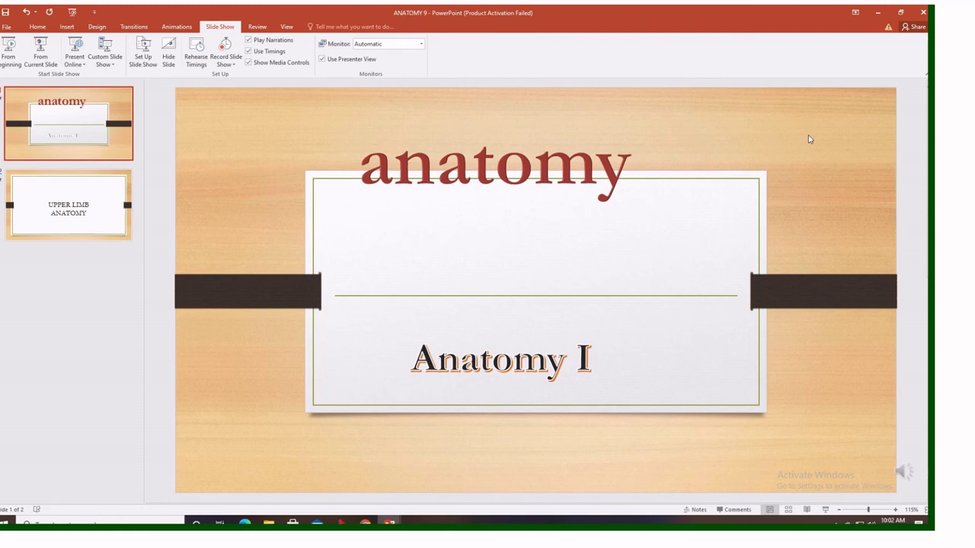
Step: Switch to the desktop and play the exported "ANATOMY 9 VIDEO" file in VLC media player
left_click(877, 13)
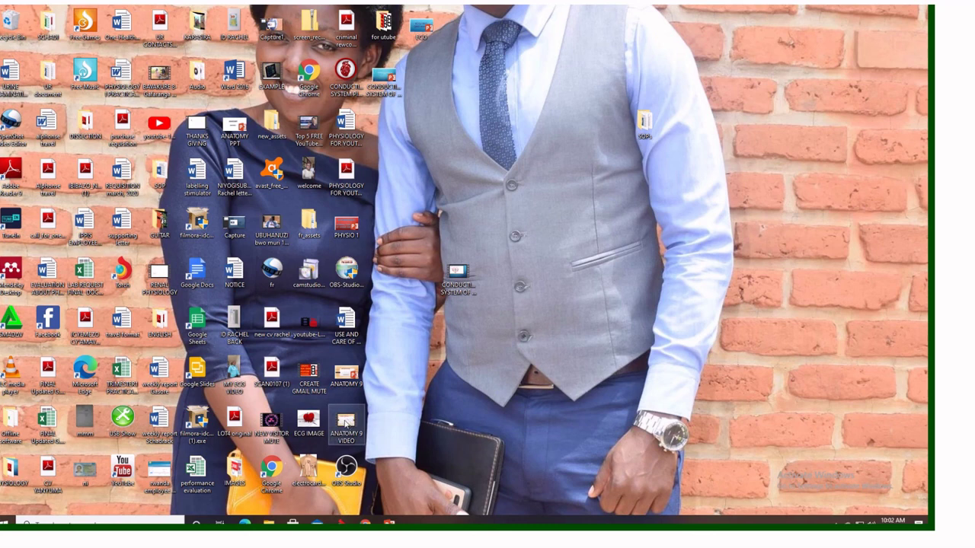
double_click(344, 424)
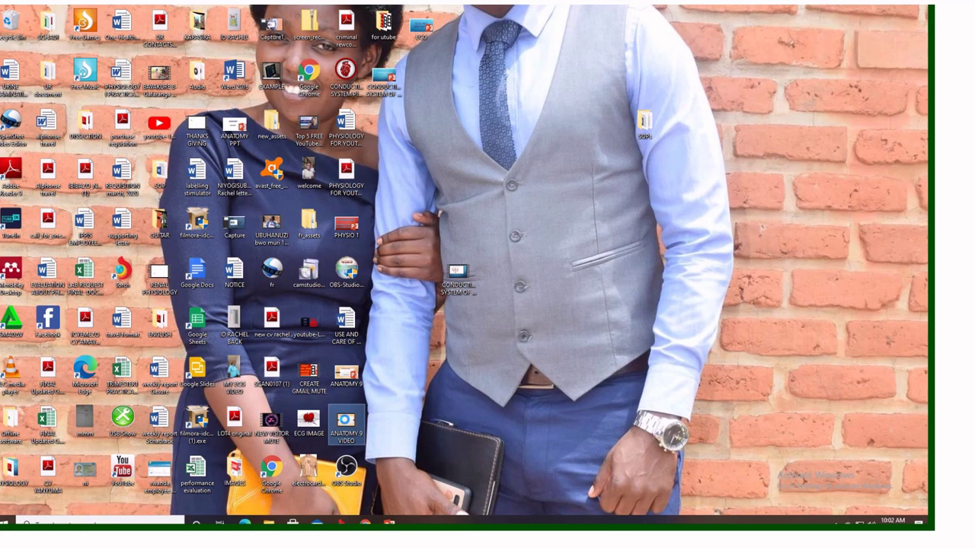
right_click(346, 421)
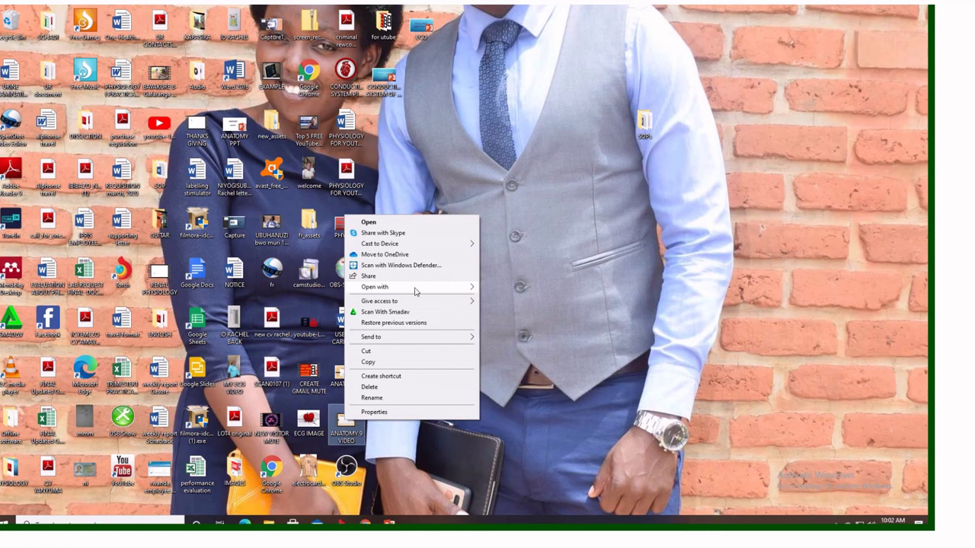
mouse_move(413, 291)
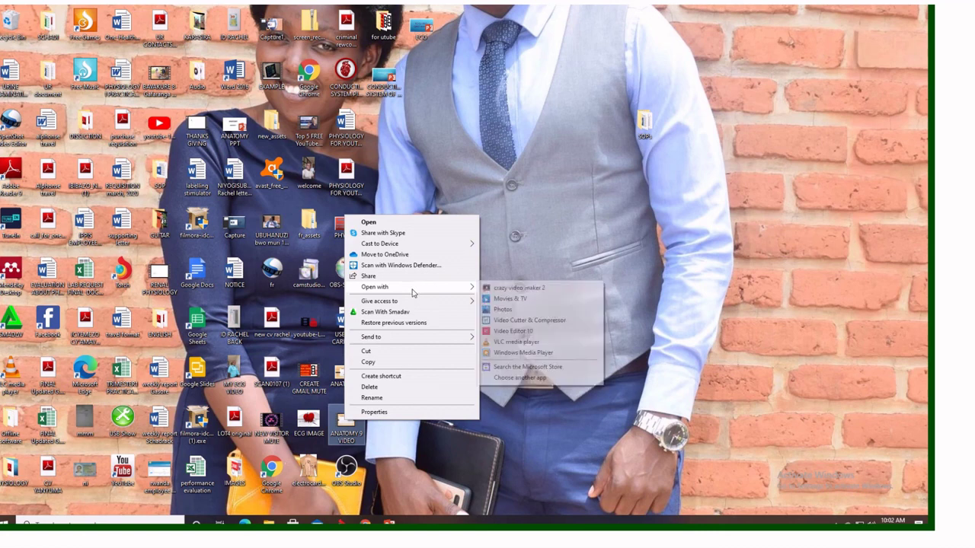
left_click(515, 342)
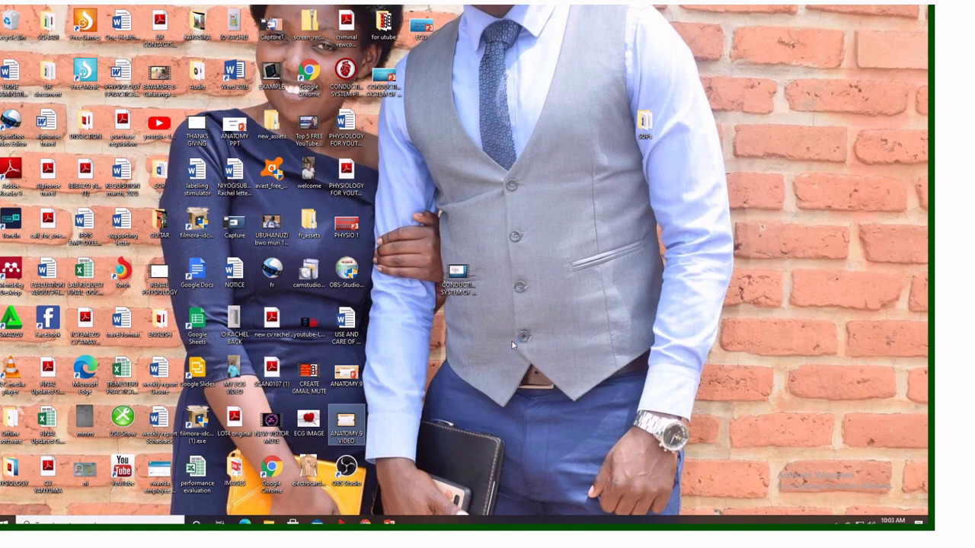
key("Return")
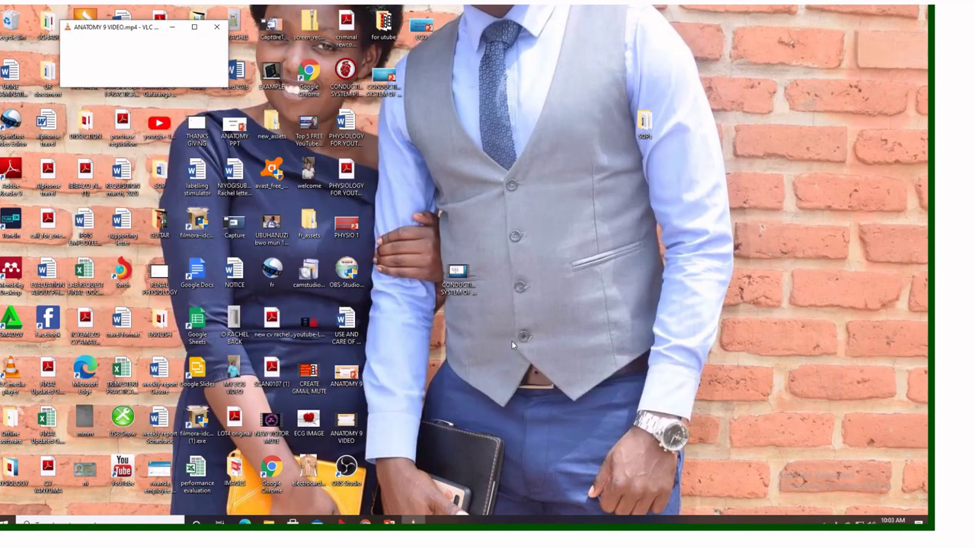